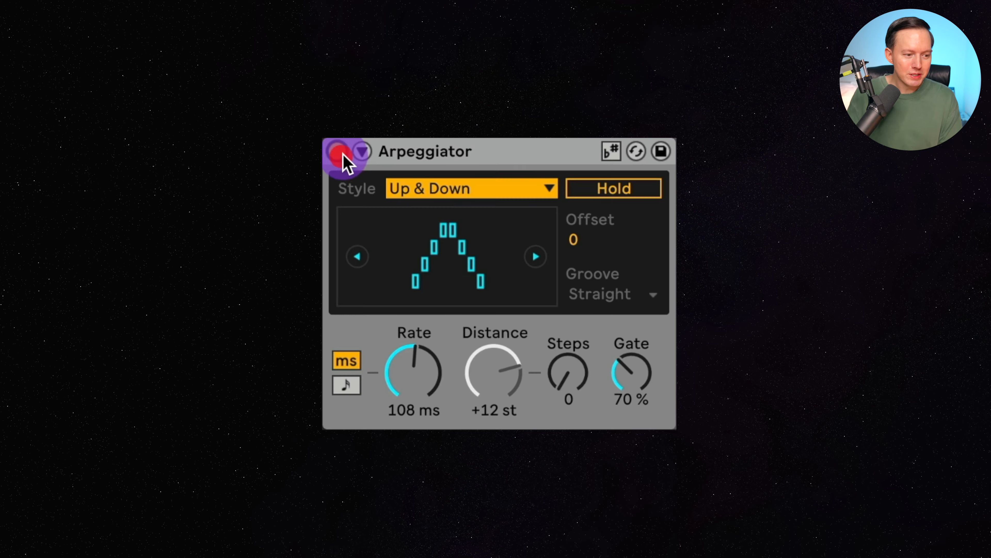
# Switch on the Arpeggiator and browse its neighbouring styles, ending on Up & Down.
pyautogui.click(336, 156)
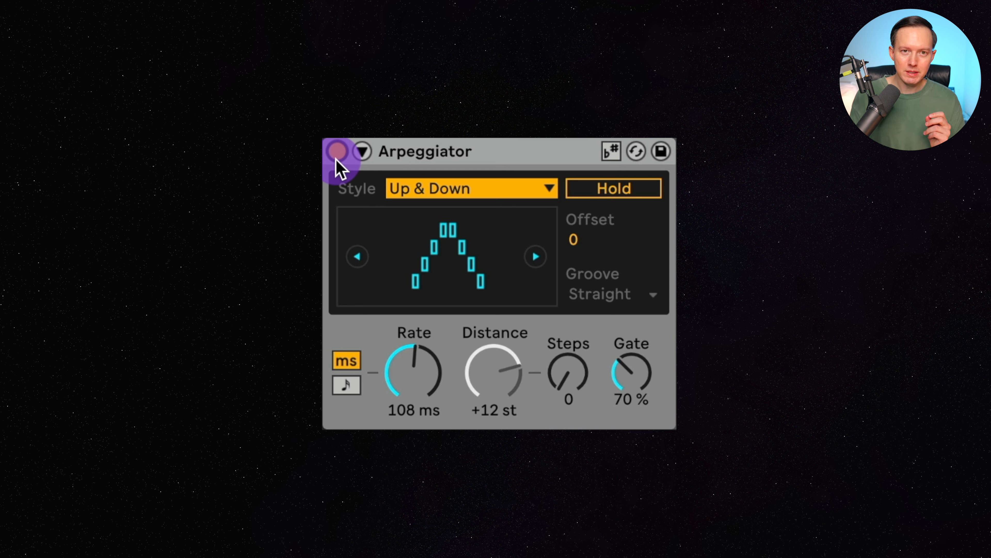
pyautogui.click(537, 257)
pyautogui.click(357, 257)
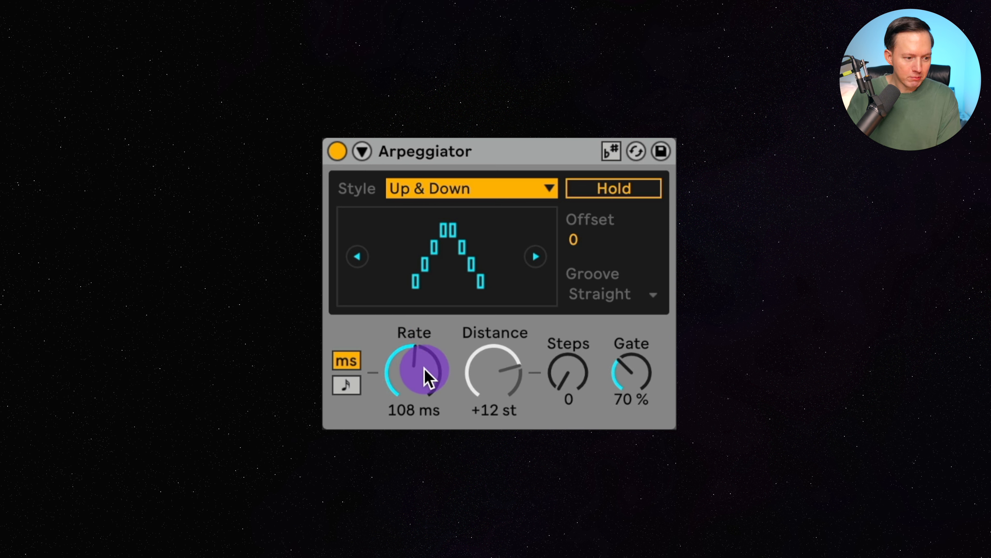
# Try several Arpeggiator rates, ending at 74.6 ms, and set the gate to 85 %.
pyautogui.moveTo(427, 376); pyautogui.dragTo(427, 318)
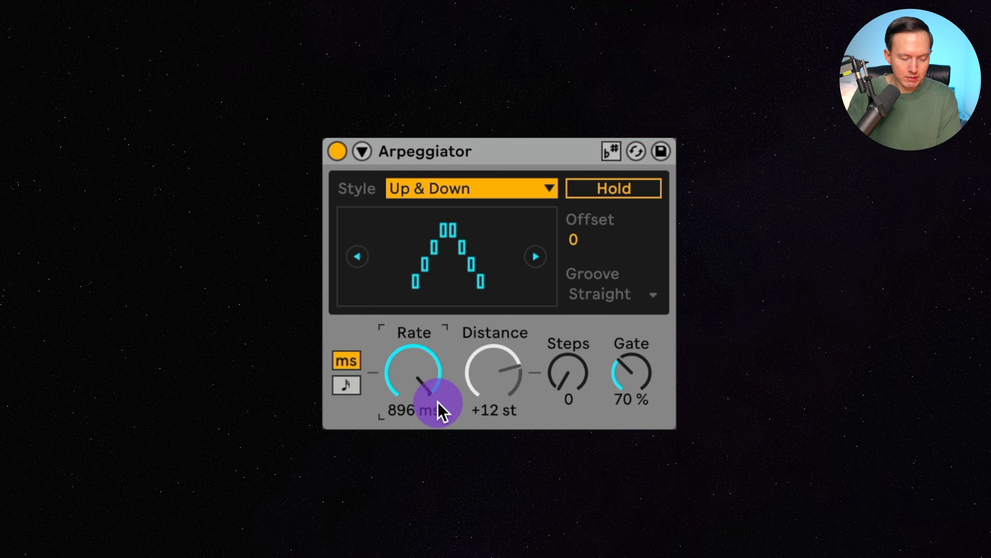
pyautogui.moveTo(443, 413)
pyautogui.mouseDown()
pyautogui.moveTo(443, 449)
pyautogui.moveTo(443, 414)
pyautogui.moveTo(443, 431)
pyautogui.mouseUp()
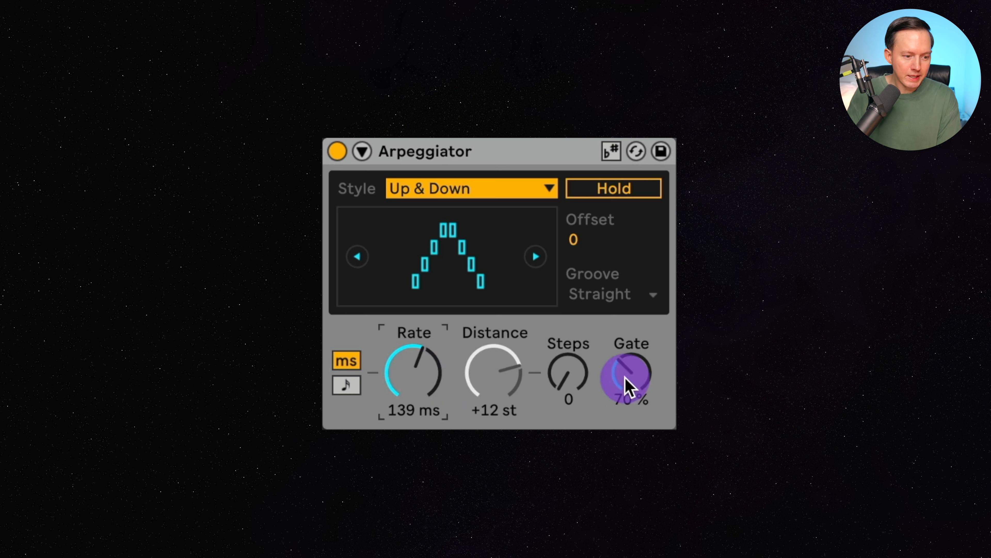
pyautogui.moveTo(626, 388)
pyautogui.mouseDown()
pyautogui.moveTo(626, 364)
pyautogui.moveTo(627, 380)
pyautogui.mouseUp()
pyautogui.moveTo(406, 381); pyautogui.dragTo(420, 344)
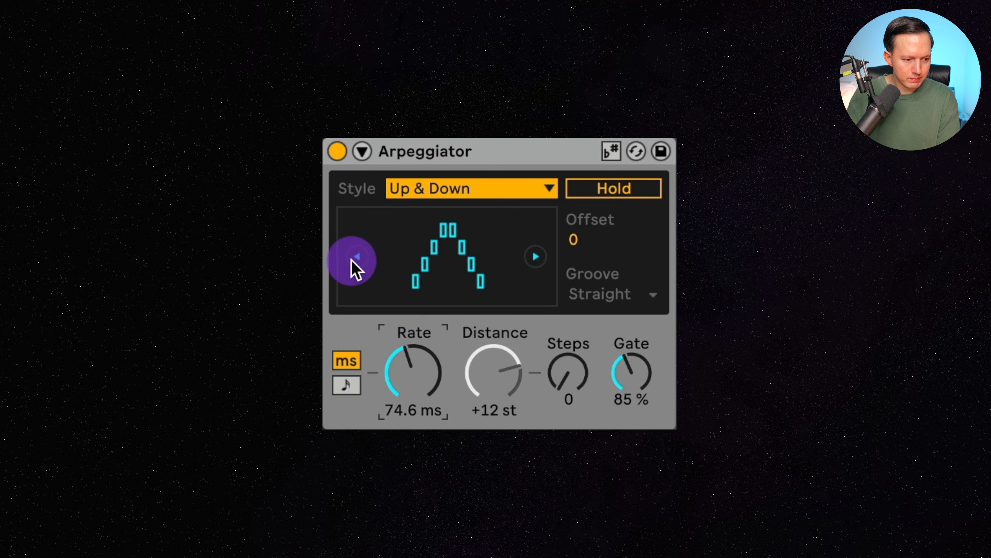
# Change the Arpeggiator style to Up and slow its rate to 186 ms.
pyautogui.click(430, 194)
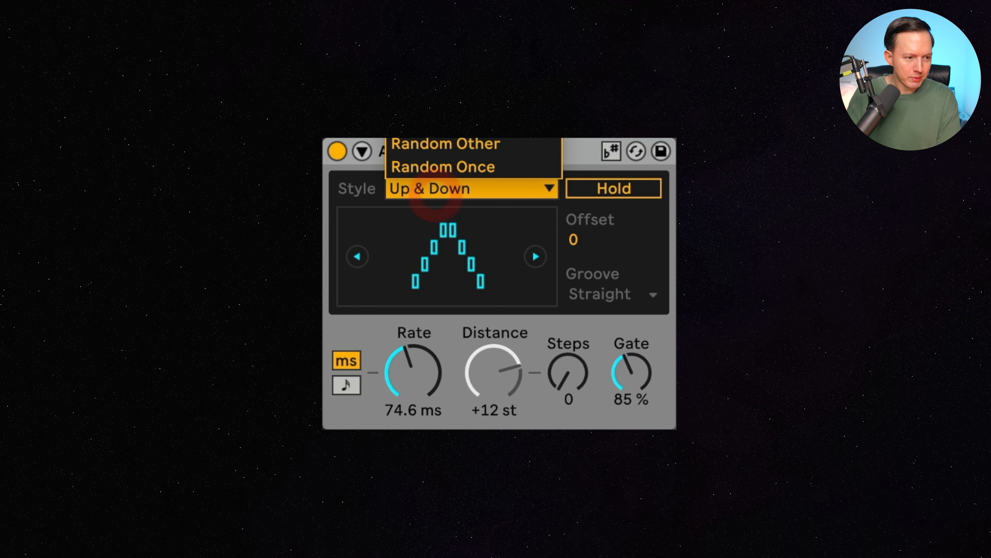
pyautogui.click(433, 140)
pyautogui.click(409, 266)
pyautogui.moveTo(416, 357); pyautogui.dragTo(416, 332)
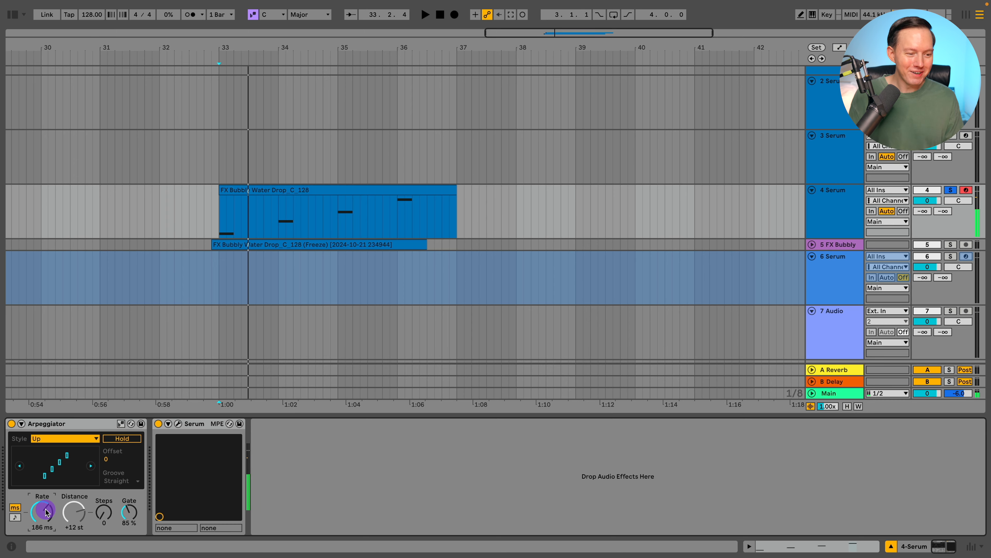
# Deactivate and fold the Arpeggiator, and open the Serum editor window clear of the device area.
pyautogui.click(22, 424)
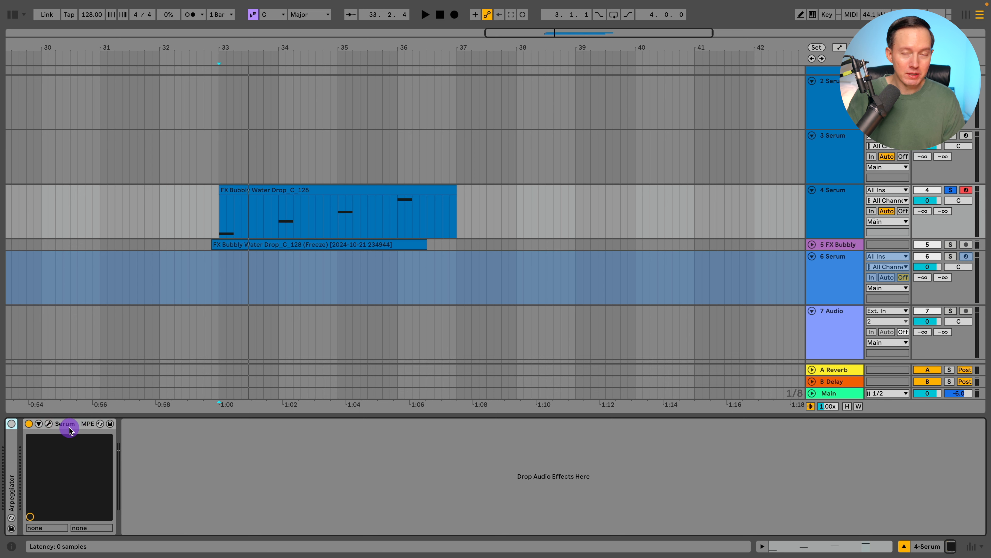
pyautogui.click(48, 424)
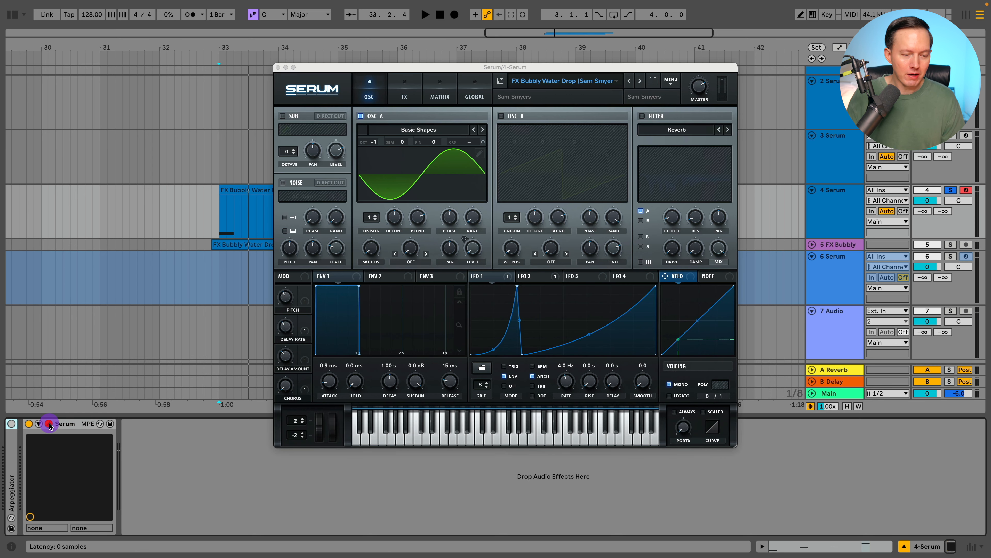
pyautogui.moveTo(555, 67); pyautogui.dragTo(508, 53)
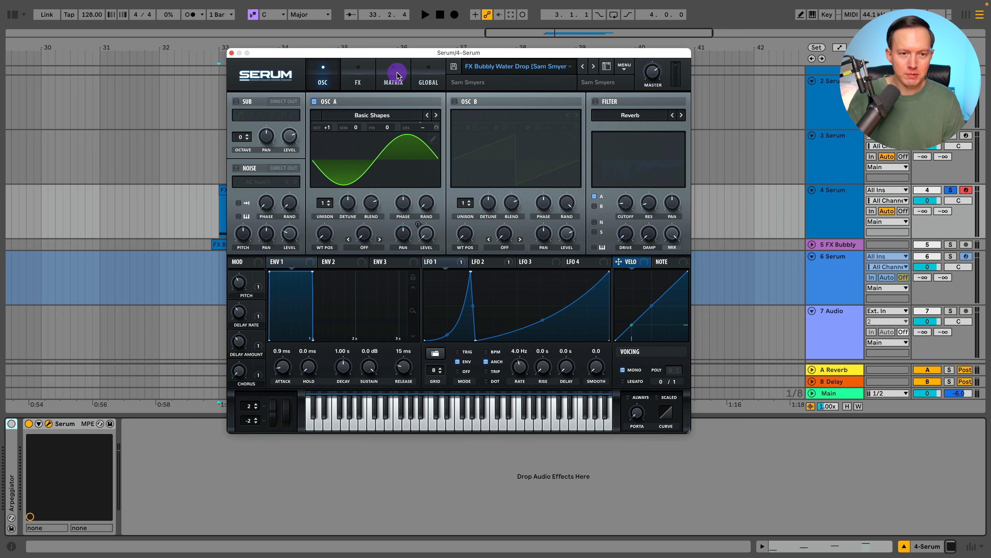
pyautogui.moveTo(404, 53); pyautogui.dragTo(388, 43)
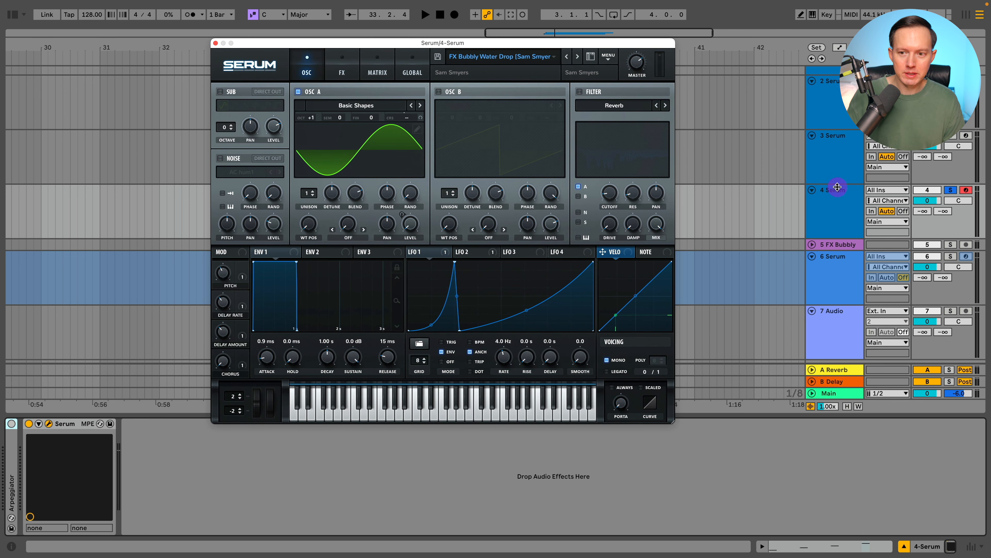
# Initialise the Serum preset and set its voicing to Mono.
pyautogui.click(608, 57)
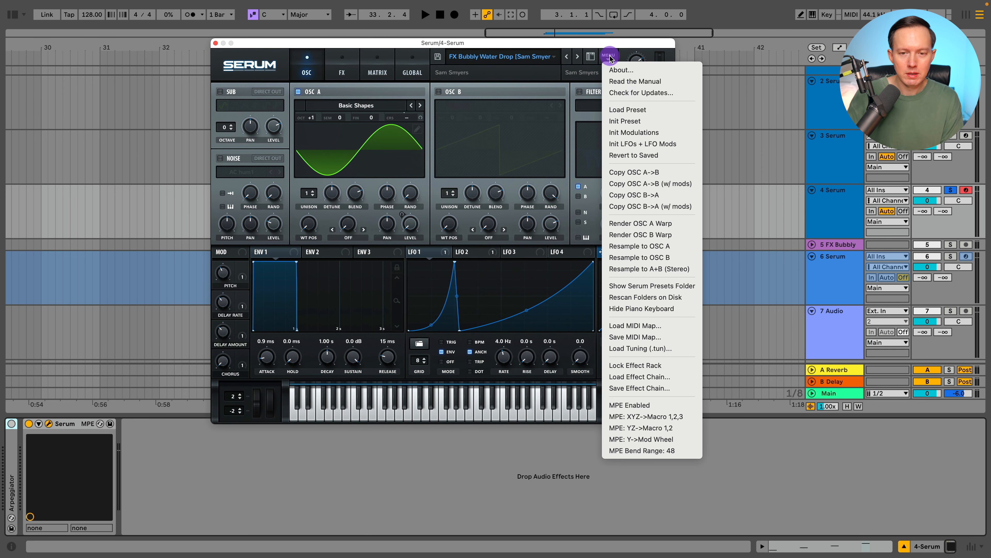
pyautogui.click(639, 120)
pyautogui.moveTo(467, 43); pyautogui.dragTo(456, 33)
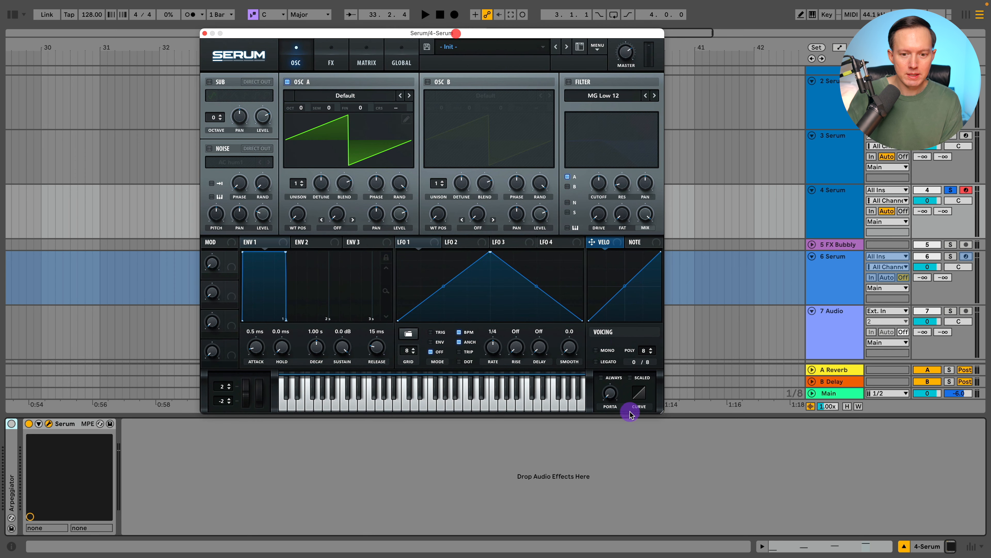
pyautogui.click(607, 350)
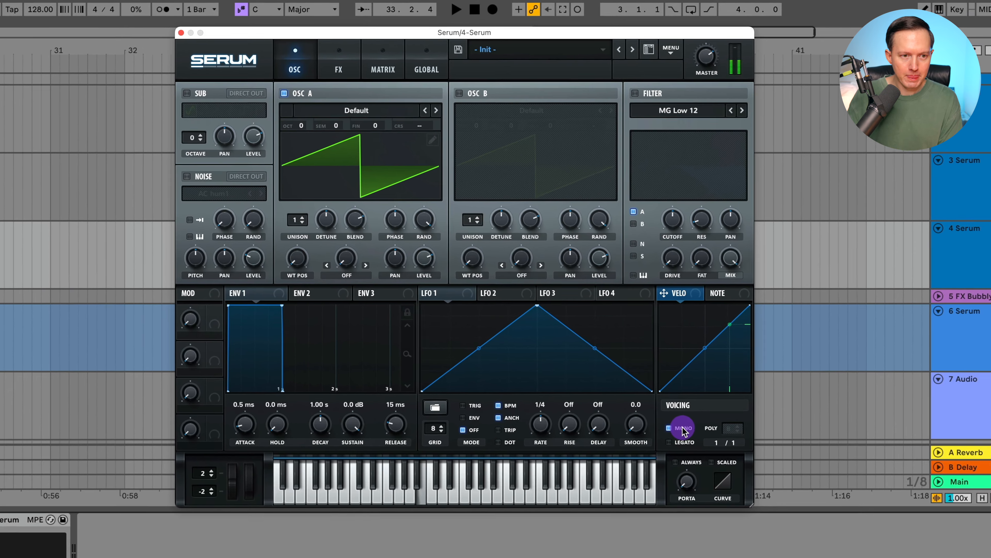
pyautogui.click(249, 332)
pyautogui.click(283, 160)
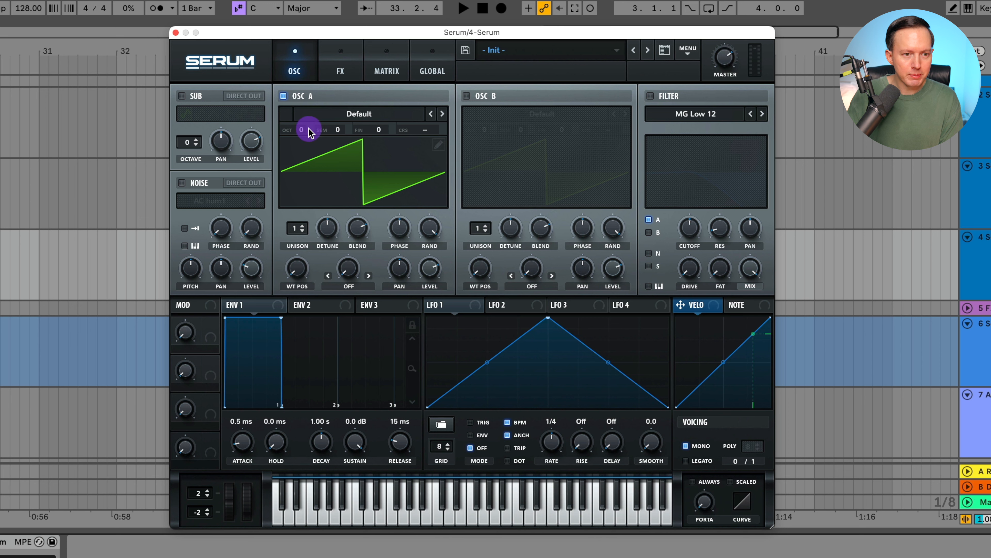
# Set up oscillator A with octave +1, the Analog wavetable Basic Shapes and no phase randomness.
pyautogui.moveTo(308, 131); pyautogui.dragTo(318, 117)
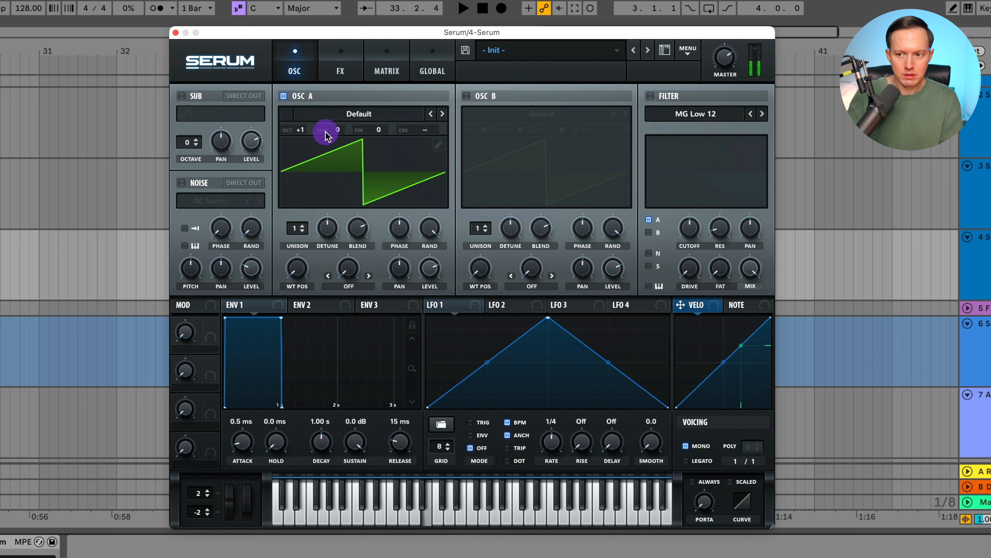
pyautogui.click(353, 115)
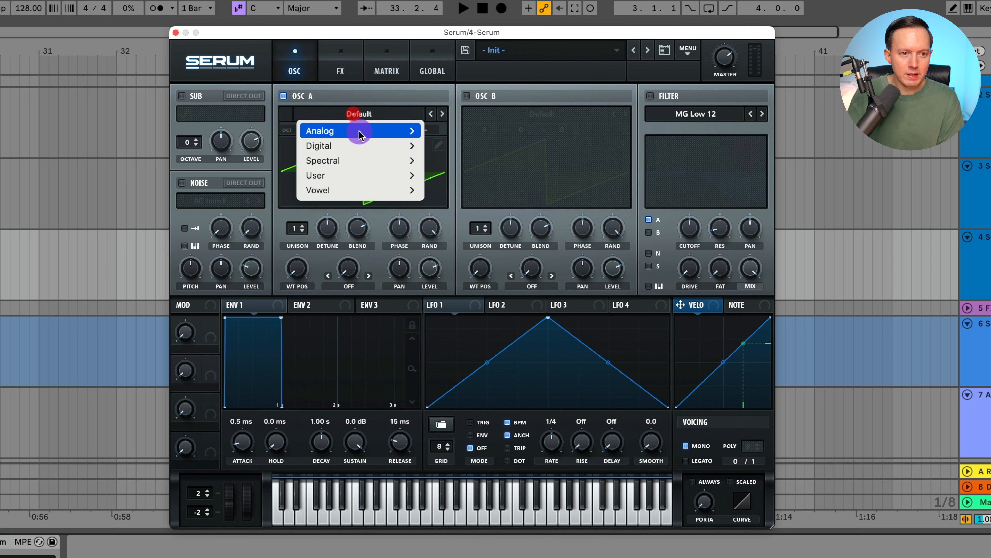
pyautogui.moveTo(406, 131)
pyautogui.click(475, 169)
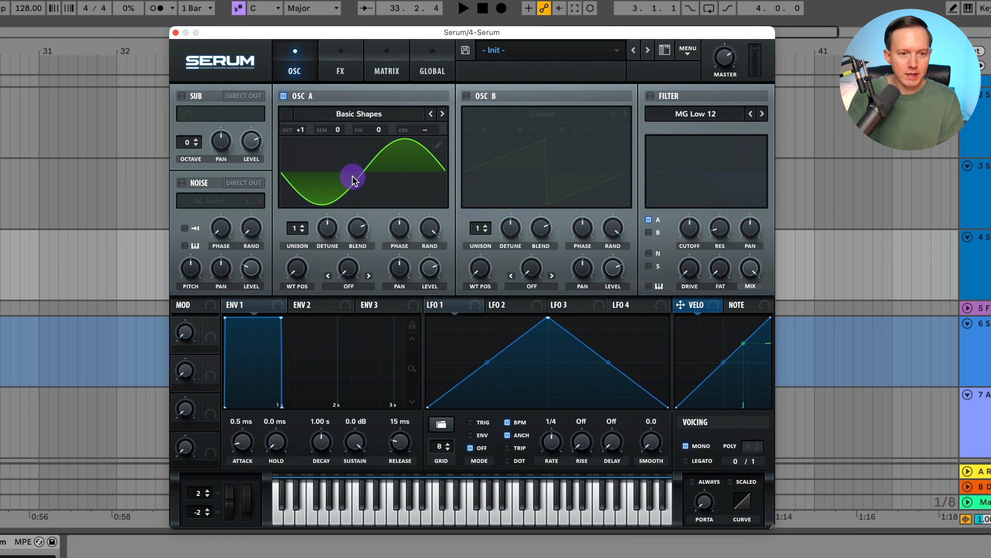
pyautogui.moveTo(431, 227); pyautogui.dragTo(433, 440)
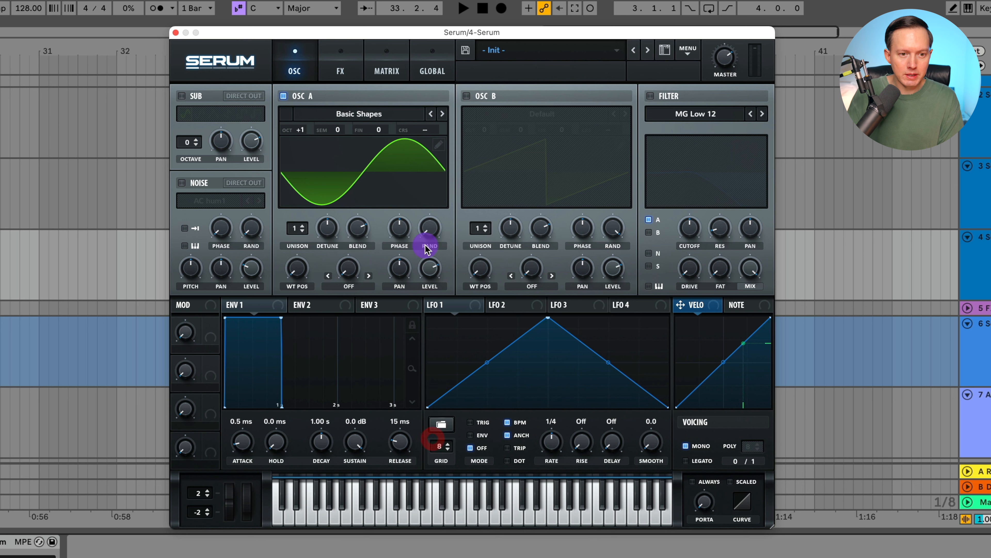
pyautogui.click(428, 236)
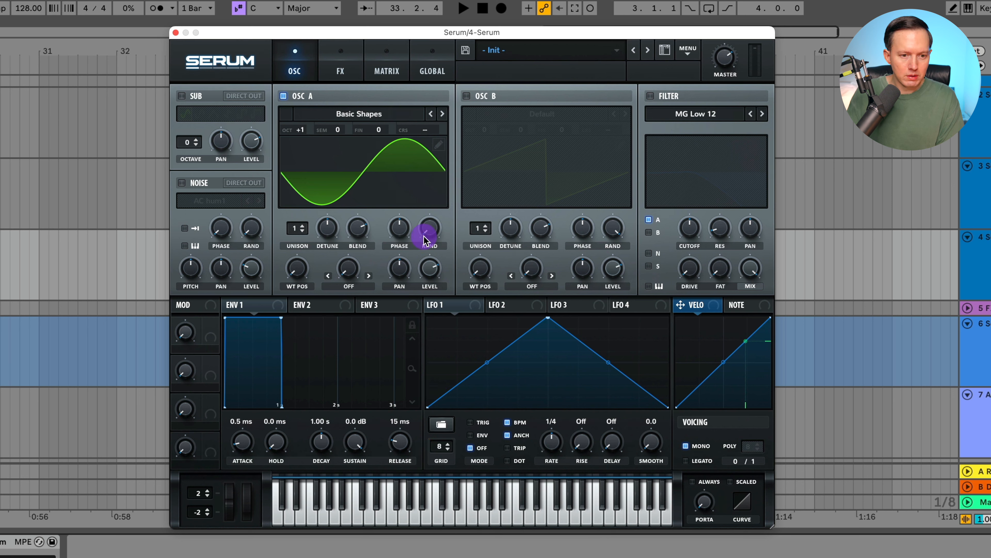
# Assign LFO 1 to oscillator A's coarse pitch and adjust the modulation amount.
pyautogui.click(441, 309)
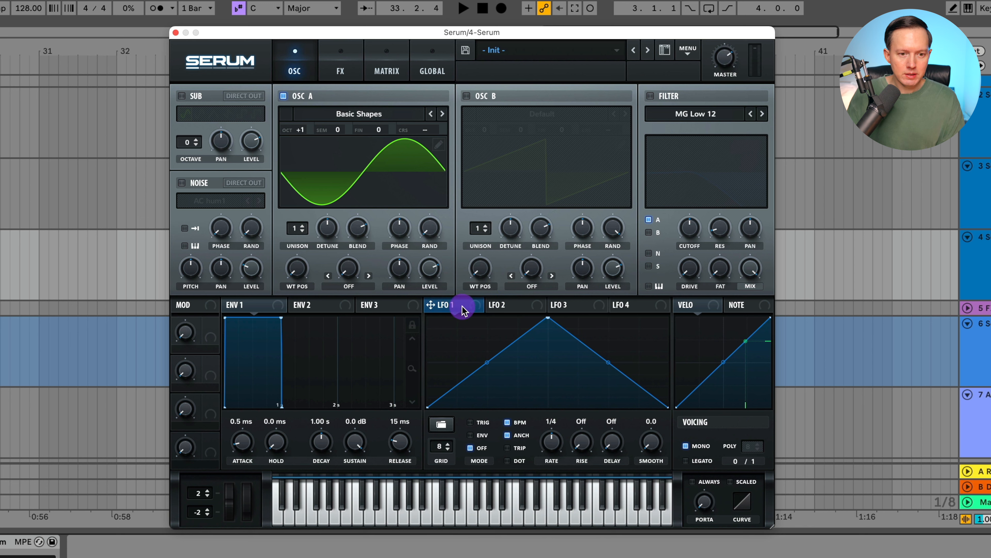
pyautogui.moveTo(463, 311)
pyautogui.mouseDown()
pyautogui.moveTo(427, 173)
pyautogui.moveTo(426, 127)
pyautogui.moveTo(445, 130)
pyautogui.mouseUp()
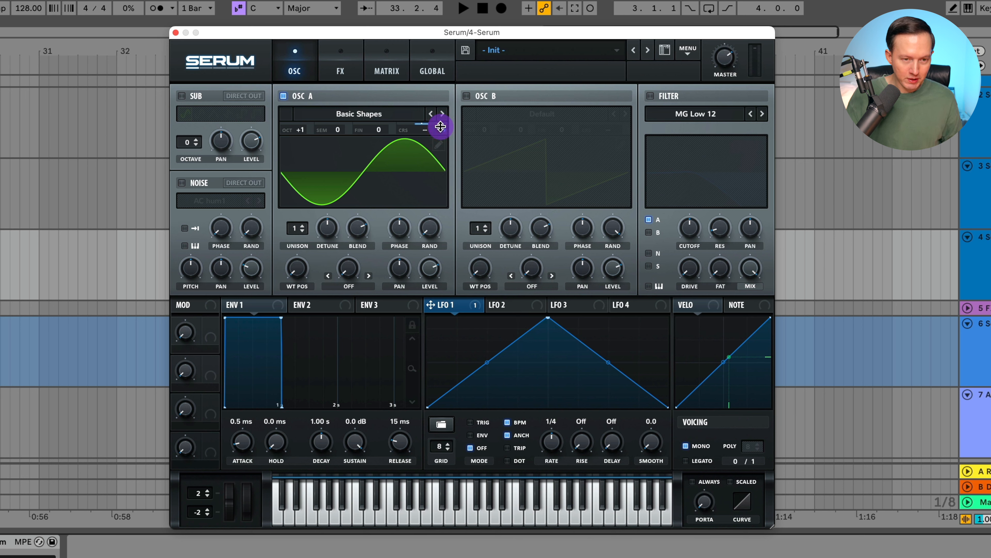
pyautogui.moveTo(441, 128)
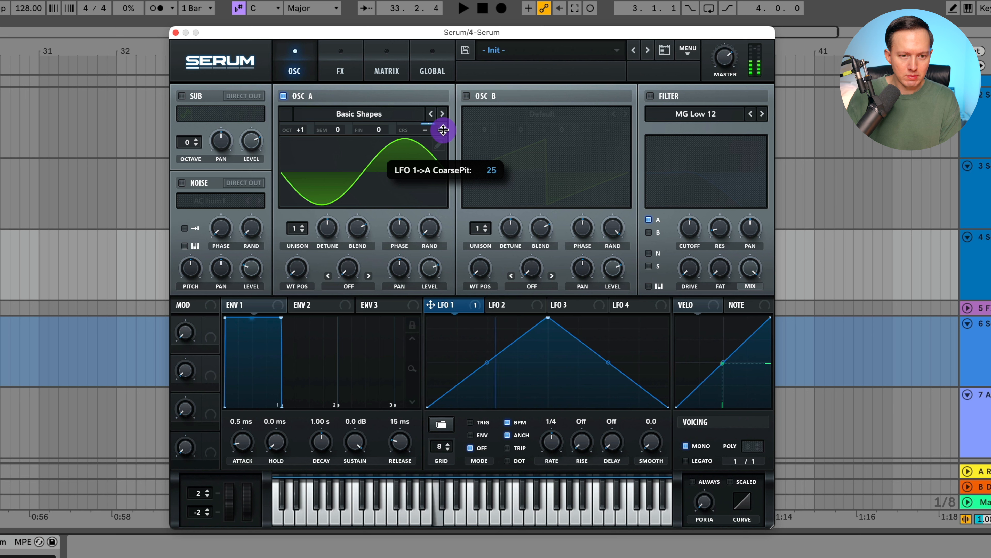
pyautogui.moveTo(300, 129)
pyautogui.mouseDown()
pyautogui.moveTo(309, 172)
pyautogui.moveTo(305, 136)
pyautogui.mouseUp()
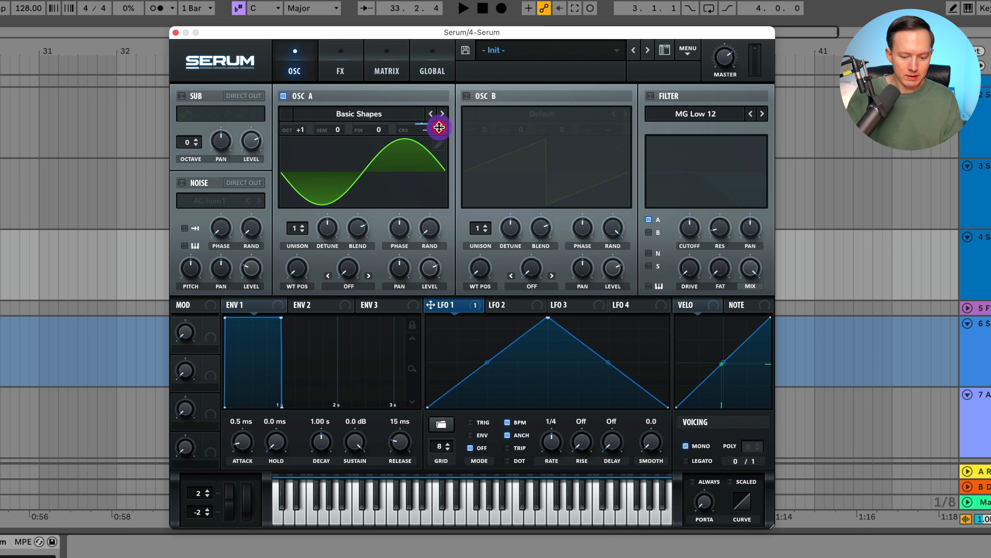
pyautogui.moveTo(439, 127); pyautogui.dragTo(436, 125)
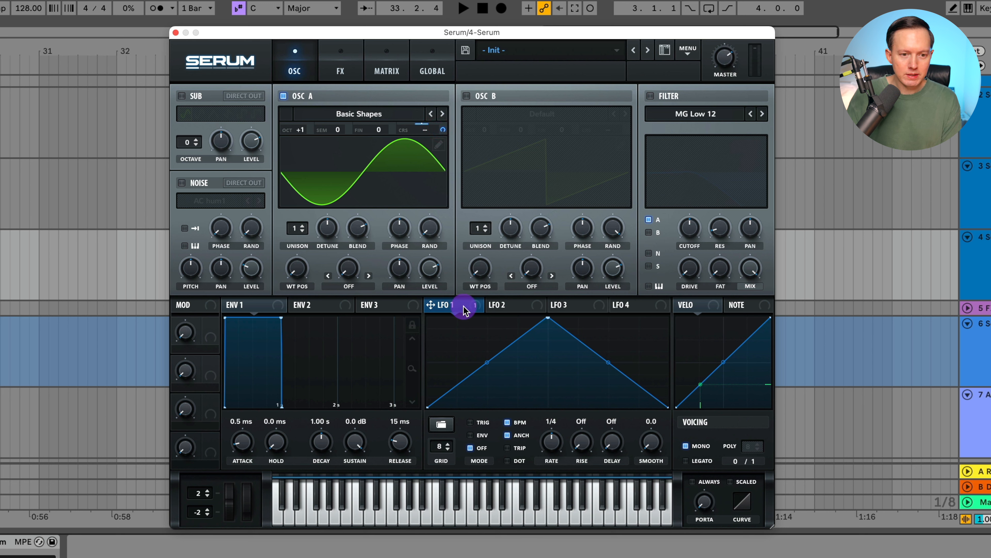
# Load the basic shape flat 0 into LFO 1.
pyautogui.click(441, 425)
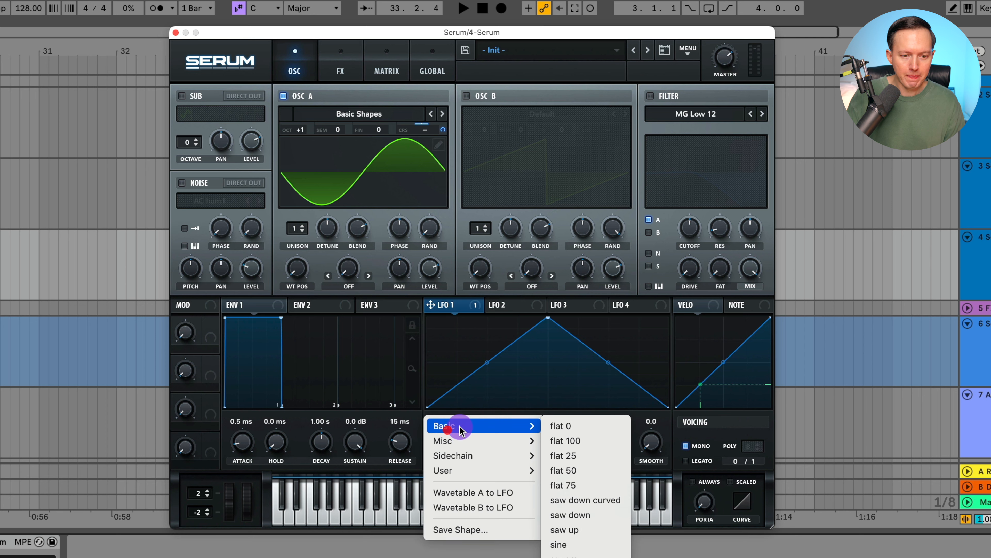
pyautogui.moveTo(519, 440)
pyautogui.click(593, 428)
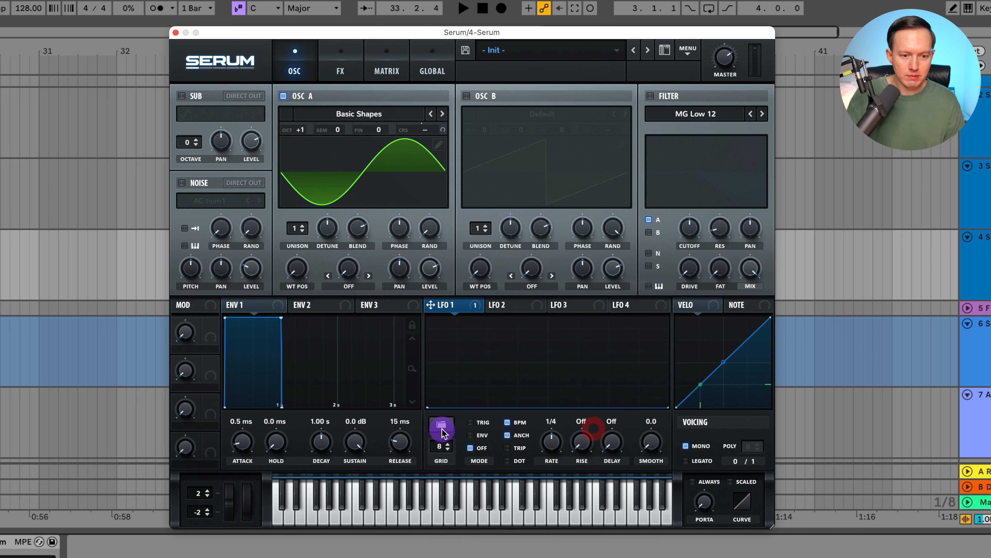
pyautogui.click(441, 424)
pyautogui.moveTo(444, 425)
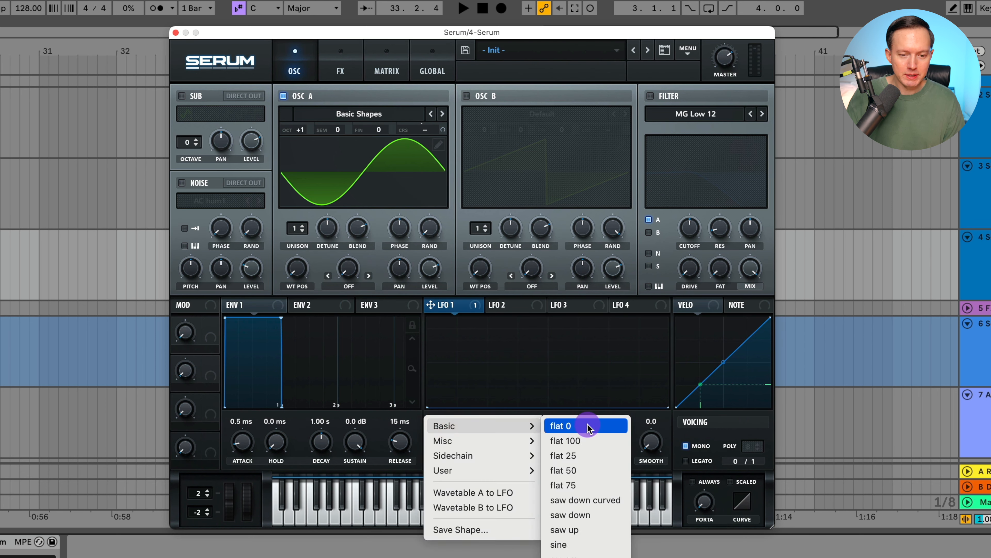
pyautogui.click(413, 422)
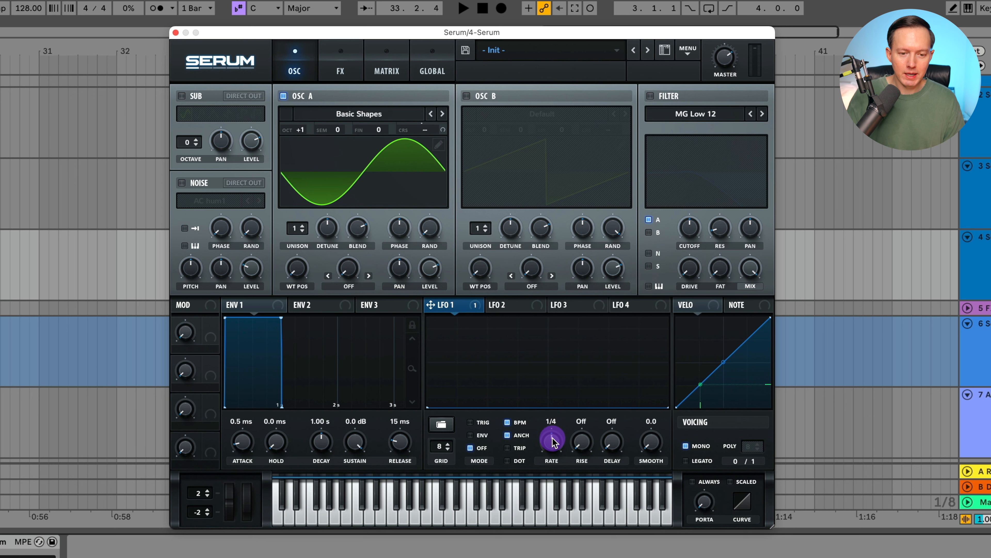
# Set LFO 1 to Env mode with BPM sync off and a rate of 4.0 Hz.
pyautogui.moveTo(553, 436)
pyautogui.mouseDown()
pyautogui.moveTo(557, 424)
pyautogui.moveTo(540, 437)
pyautogui.moveTo(560, 440)
pyautogui.mouseUp()
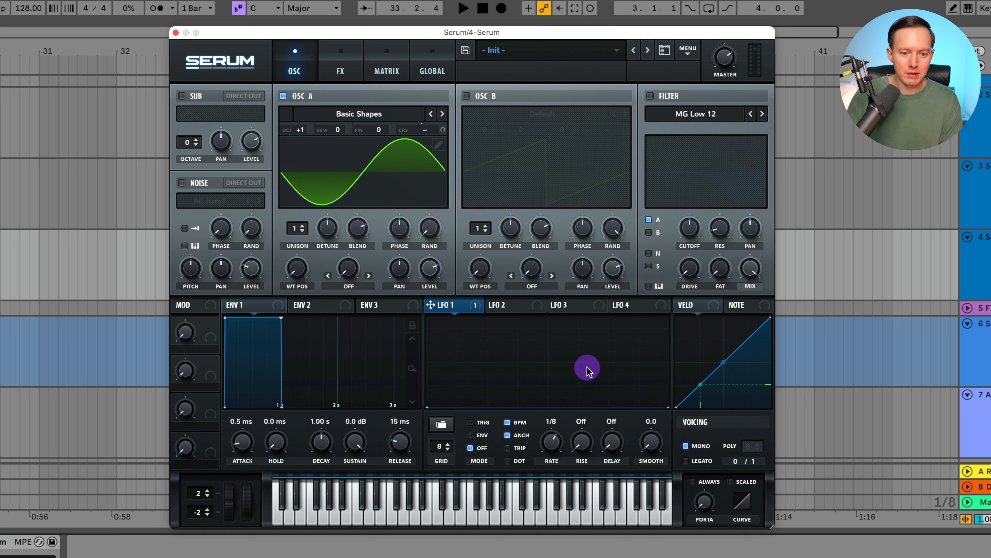
pyautogui.click(521, 426)
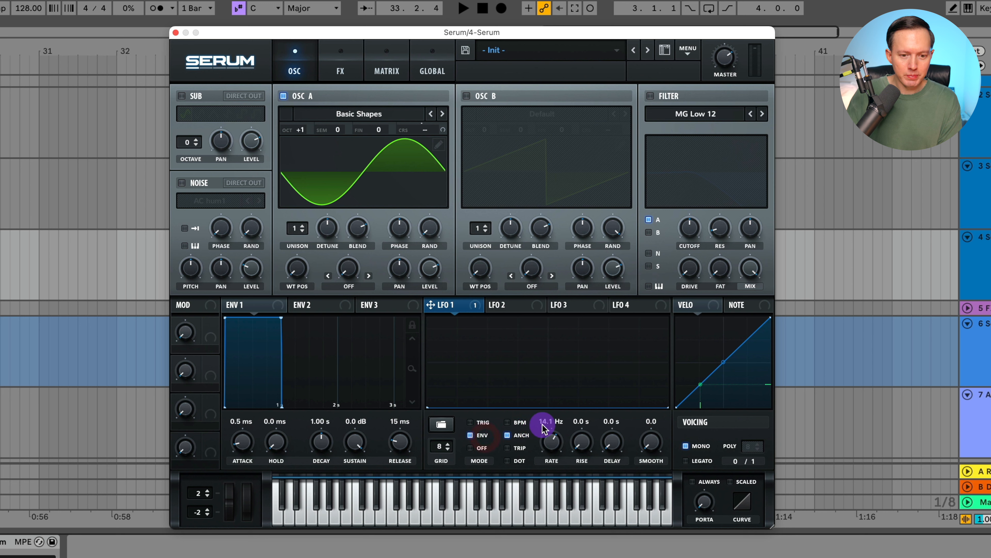
pyautogui.doubleClick(552, 423)
pyautogui.write('4')
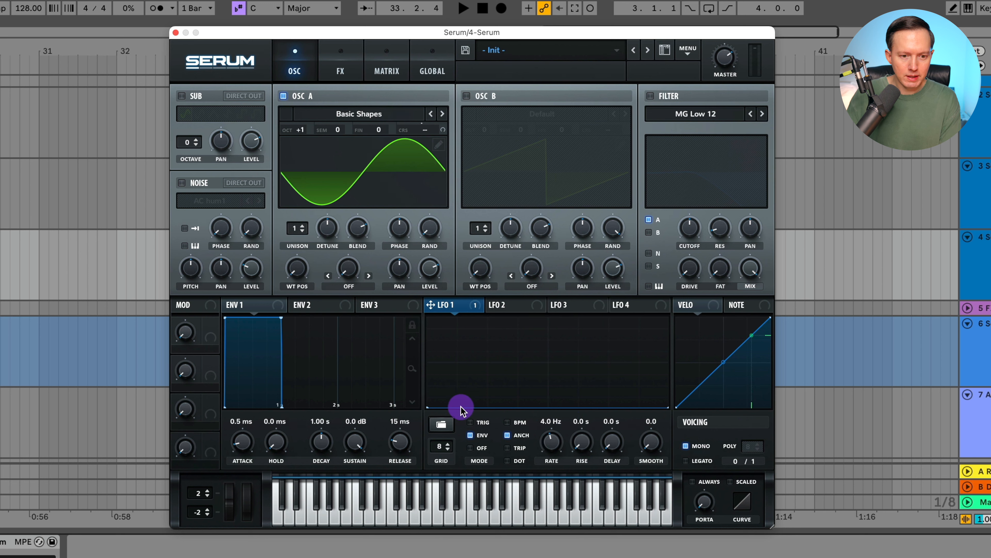
# Draw a peak in the first quarter of the LFO 1 shape, falling steeply to zero, and raise the end point to maximum.
pyautogui.moveTo(487, 405); pyautogui.dragTo(498, 425)
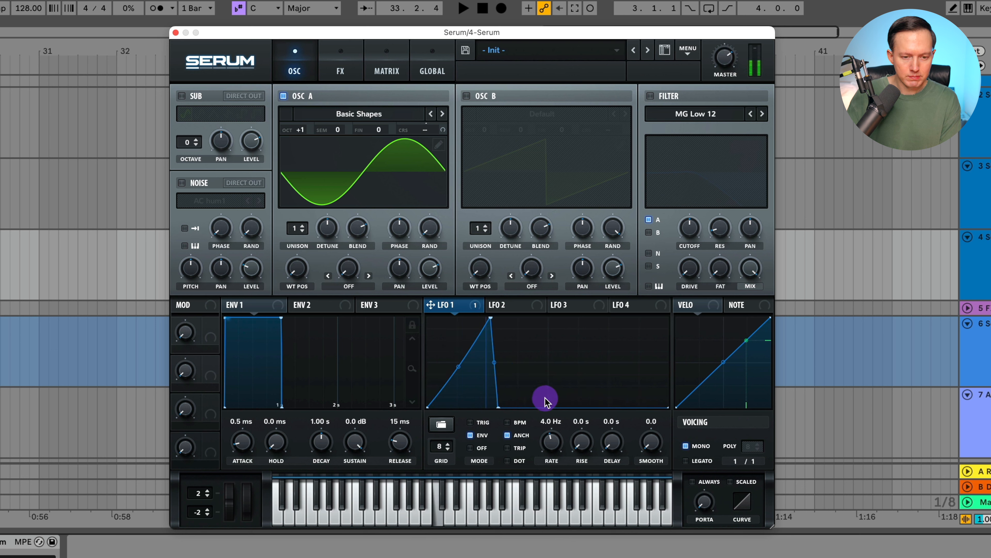
pyautogui.moveTo(666, 406)
pyautogui.mouseDown()
pyautogui.moveTo(668, 330)
pyautogui.moveTo(676, 424)
pyautogui.moveTo(660, 330)
pyautogui.moveTo(675, 295)
pyautogui.mouseUp()
pyautogui.click(661, 389)
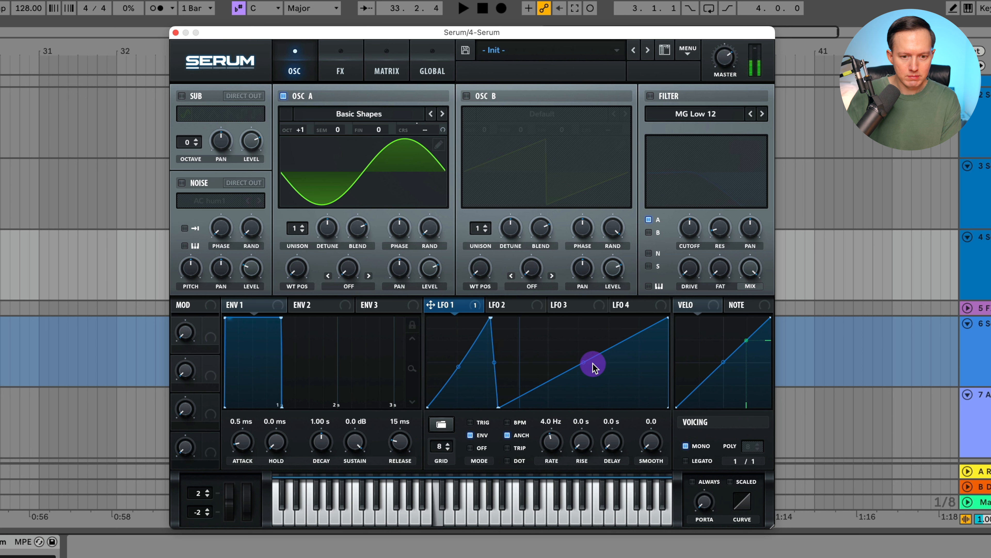
# Bend both rising segments of the LFO 1 shape downward and shift the peak and valley points slightly earlier.
pyautogui.moveTo(581, 360); pyautogui.dragTo(591, 379)
pyautogui.moveTo(456, 368); pyautogui.dragTo(459, 377)
pyautogui.moveTo(496, 409); pyautogui.dragTo(496, 407)
pyautogui.moveTo(491, 318); pyautogui.dragTo(488, 318)
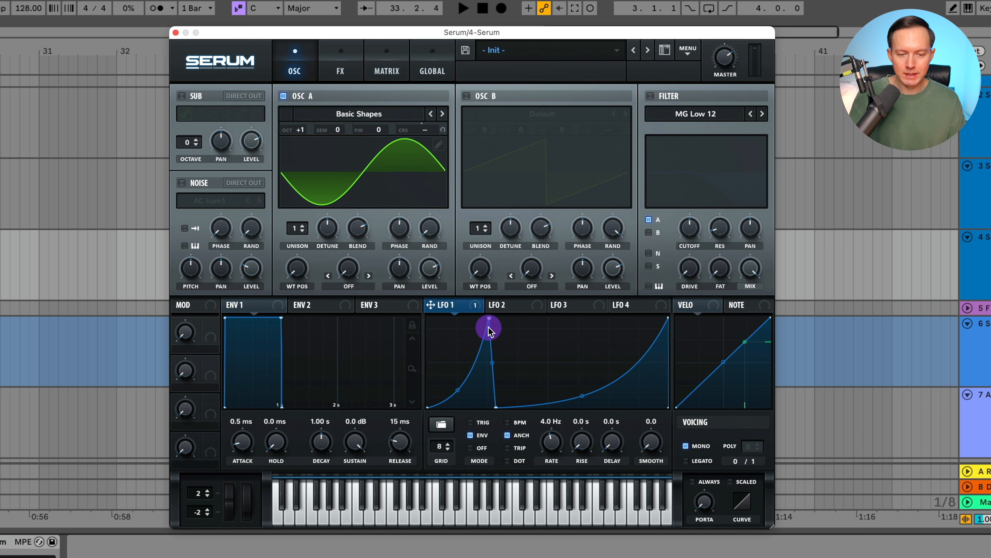
# Set LFO 2 to Env mode with BPM sync off and a rate of 4.0 Hz.
pyautogui.click(506, 309)
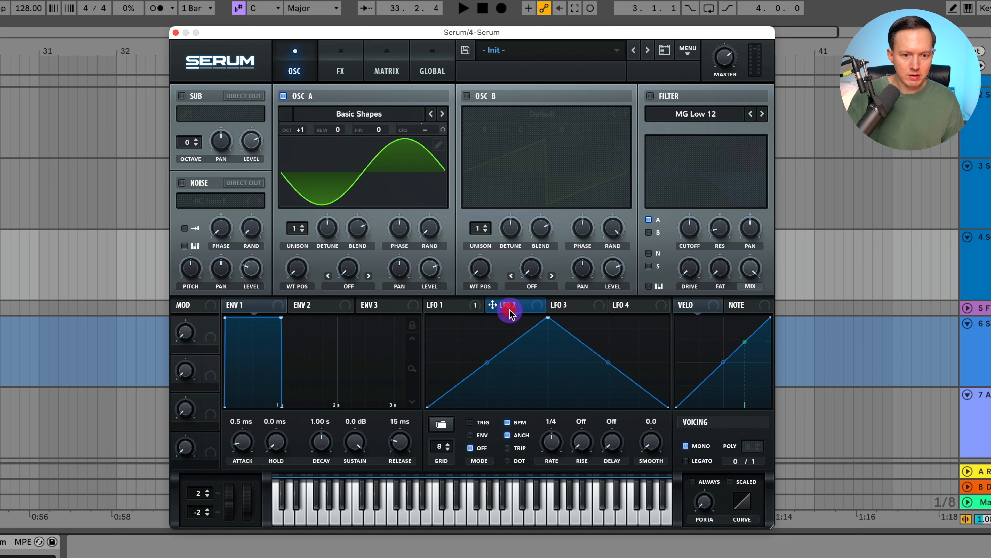
pyautogui.click(477, 435)
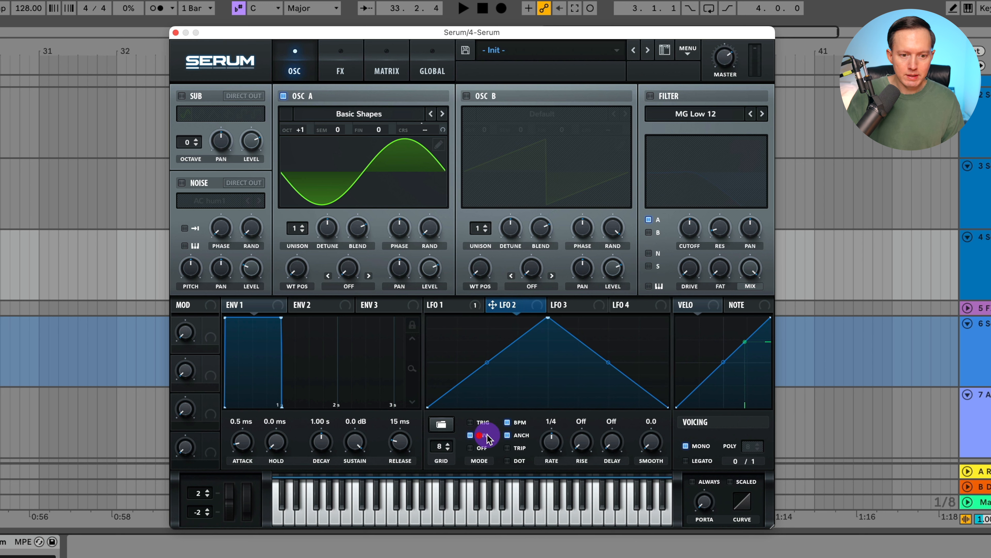
pyautogui.click(521, 422)
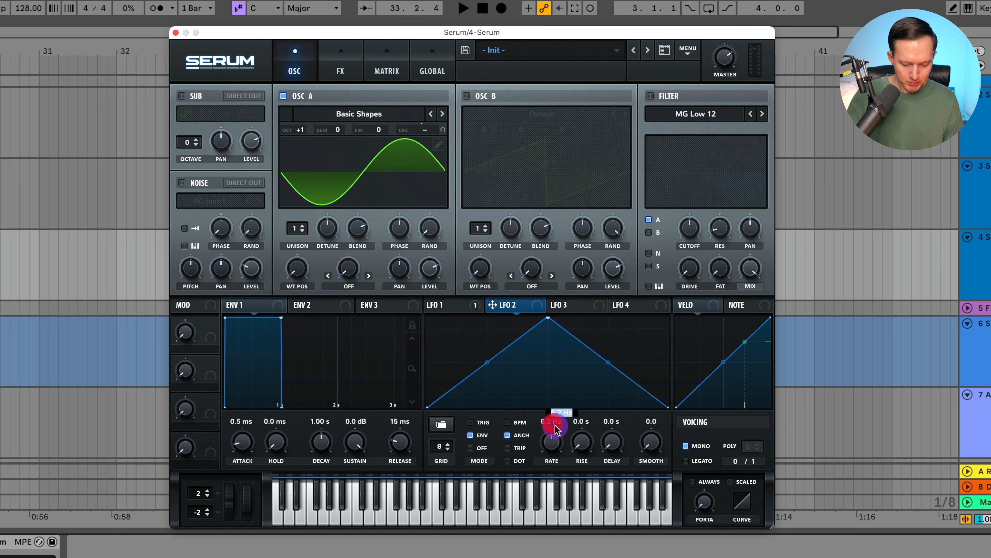
pyautogui.write('4')
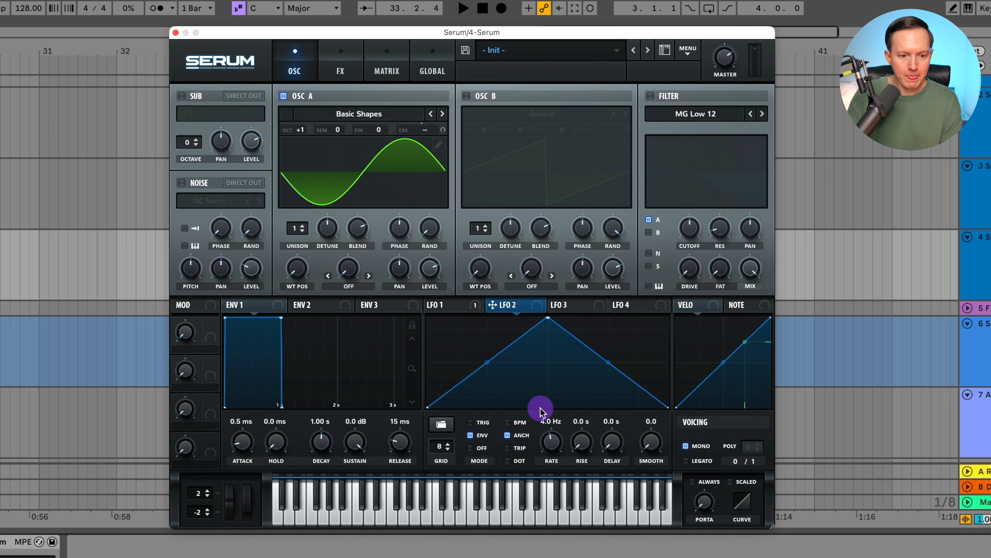
# Load the basic shape flat 100 into LFO 2.
pyautogui.click(441, 428)
pyautogui.moveTo(443, 425)
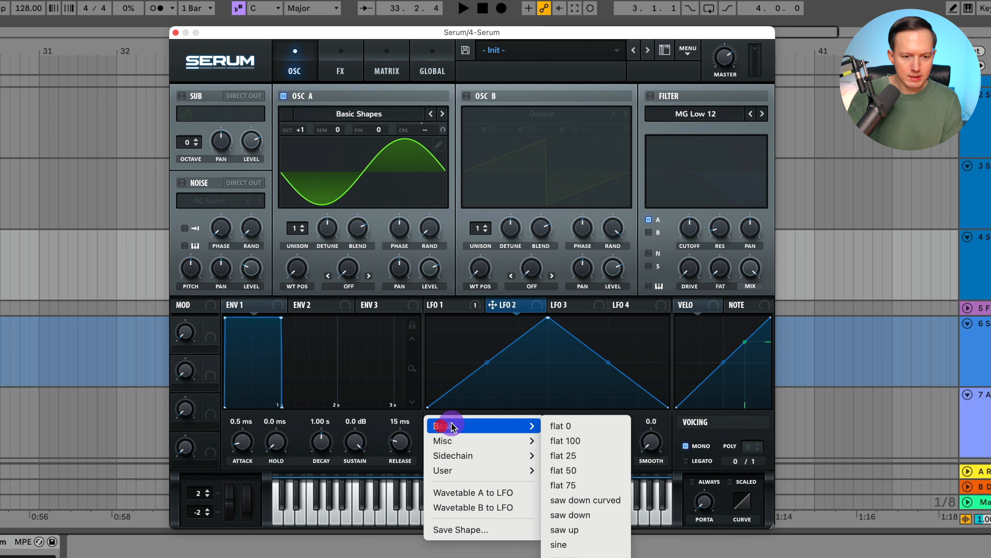
pyautogui.click(584, 444)
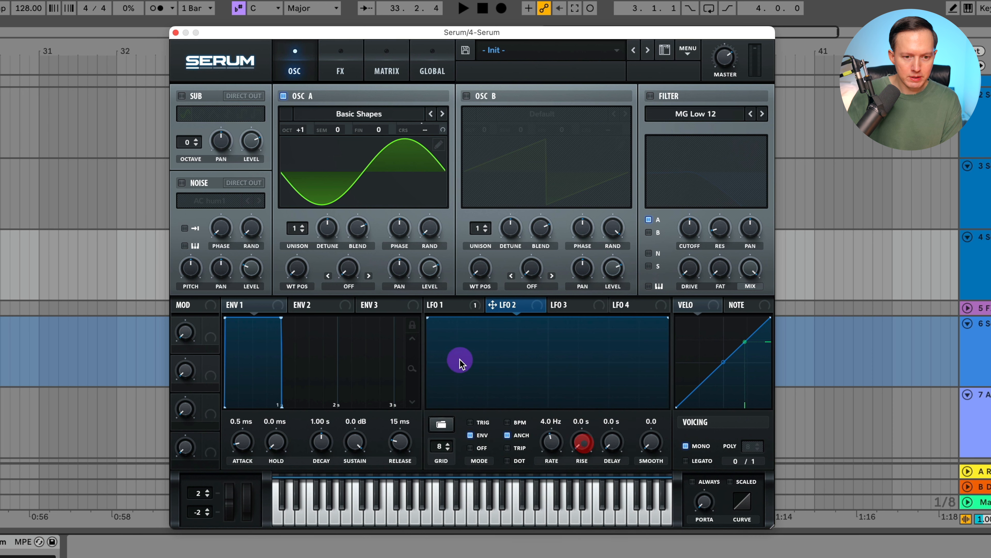
# Add two points to LFO 2 so the shape holds maximum for about two-thirds, and falls in a straight line to zero near the end.
pyautogui.doubleClick(611, 317)
pyautogui.doubleClick(581, 319)
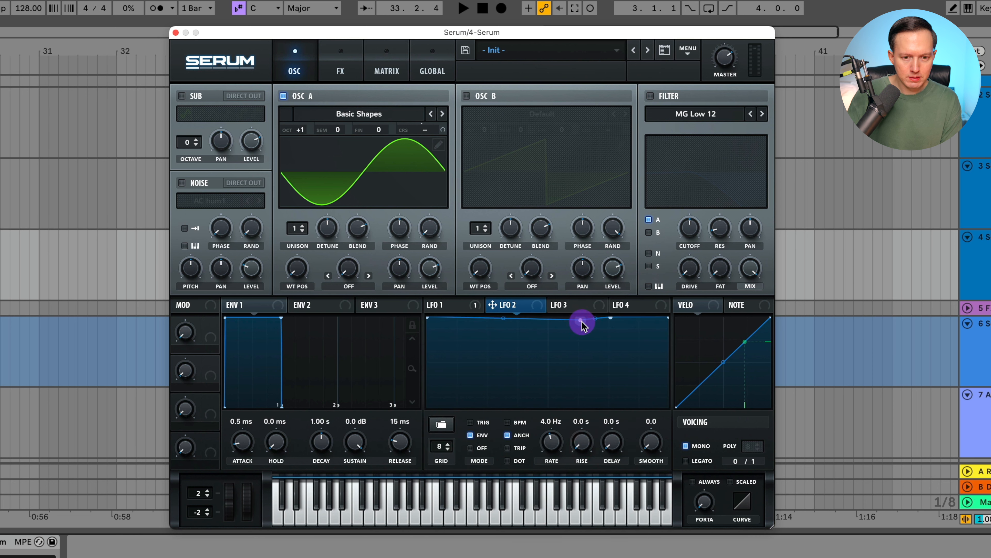
pyautogui.moveTo(611, 319); pyautogui.dragTo(665, 411)
pyautogui.moveTo(580, 319); pyautogui.dragTo(593, 318)
pyautogui.click(627, 361)
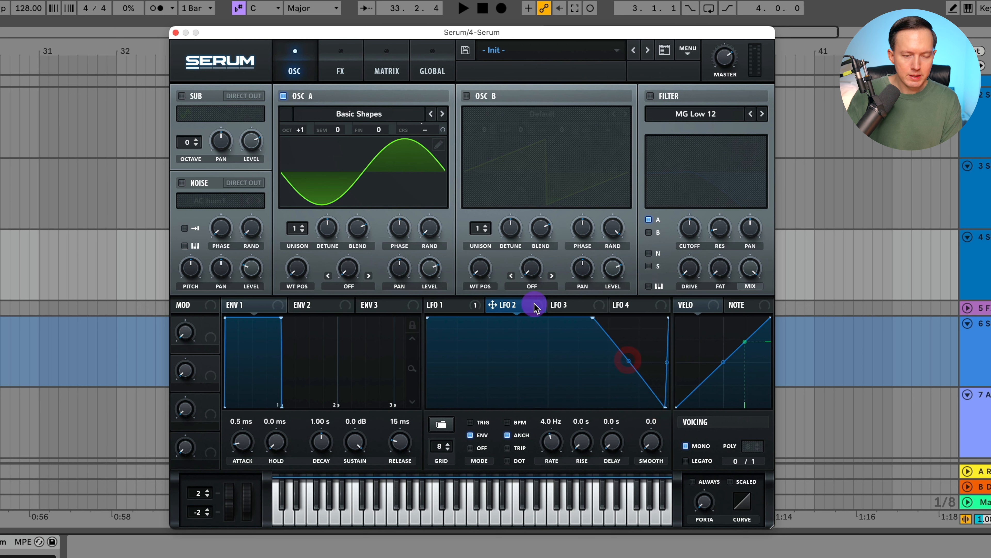
# Assign LFO 2 to oscillator A's level, with the level turned fully down and the modulation amount at maximum.
pyautogui.moveTo(533, 305); pyautogui.dragTo(429, 414)
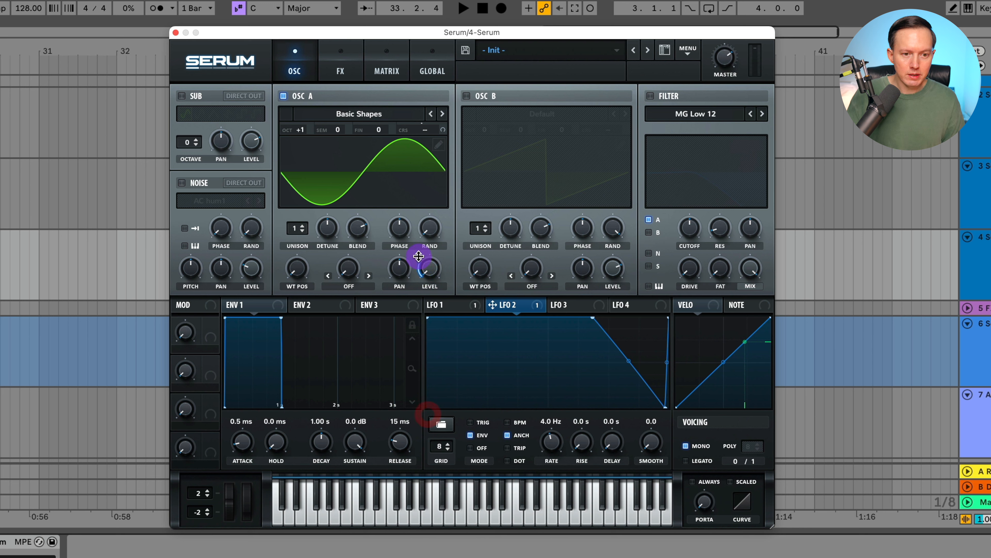
pyautogui.moveTo(418, 257); pyautogui.dragTo(433, 230)
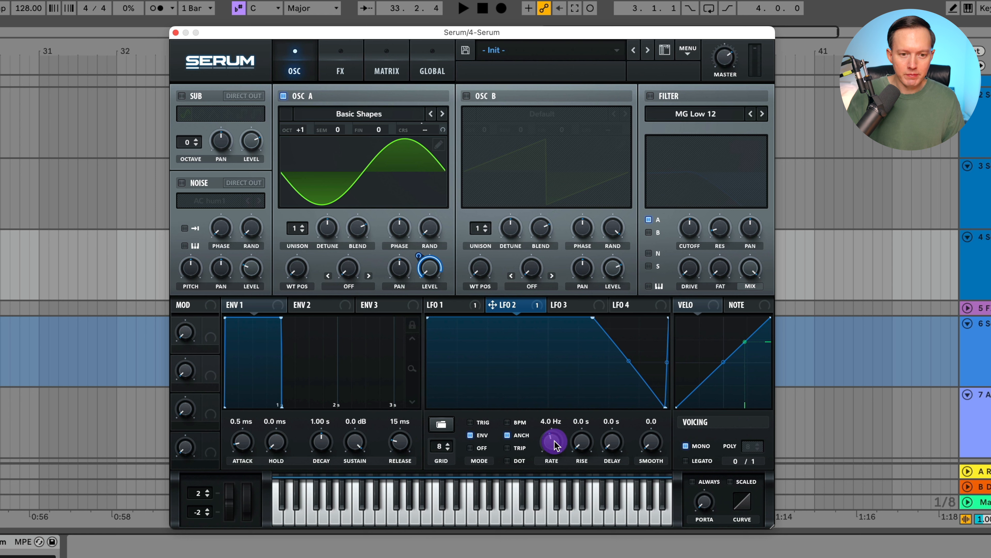
# Compare the LFO 1 pitch shape with the LFO 2 volume shape.
pyautogui.click(458, 310)
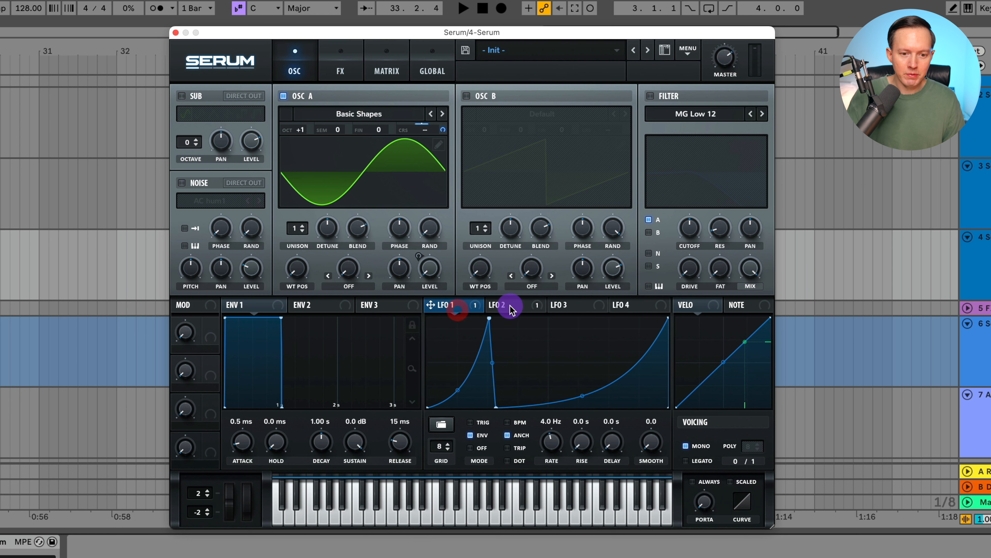
pyautogui.click(509, 308)
pyautogui.click(454, 305)
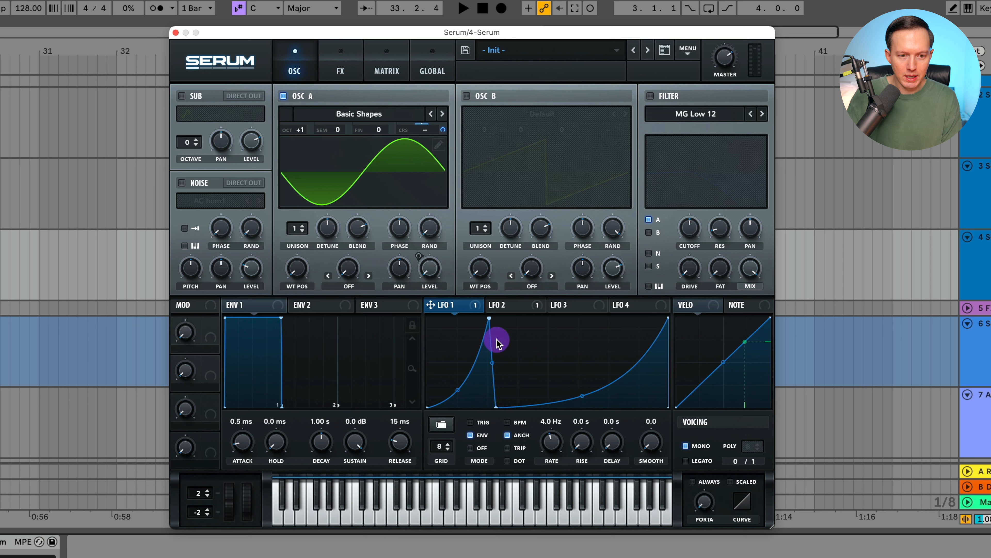
pyautogui.click(509, 308)
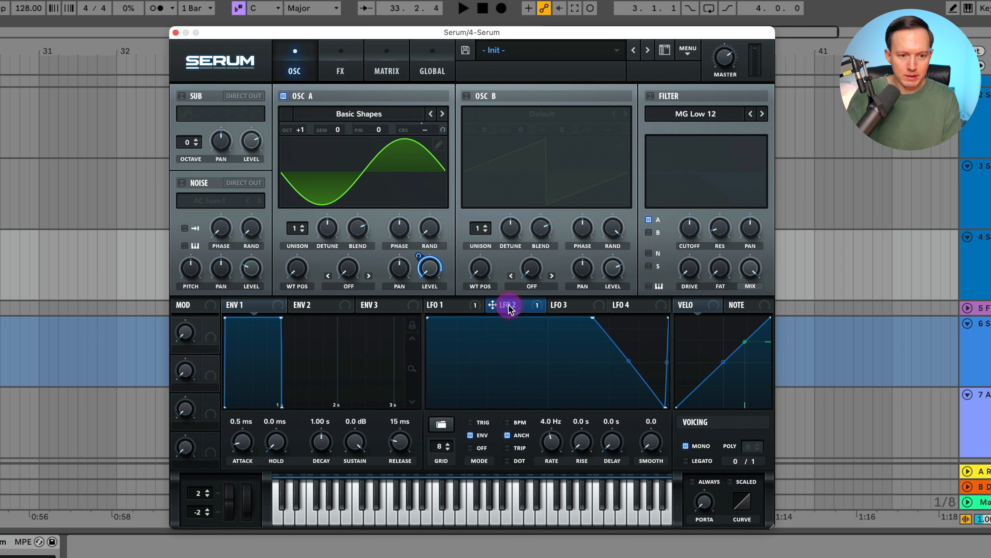
pyautogui.click(451, 307)
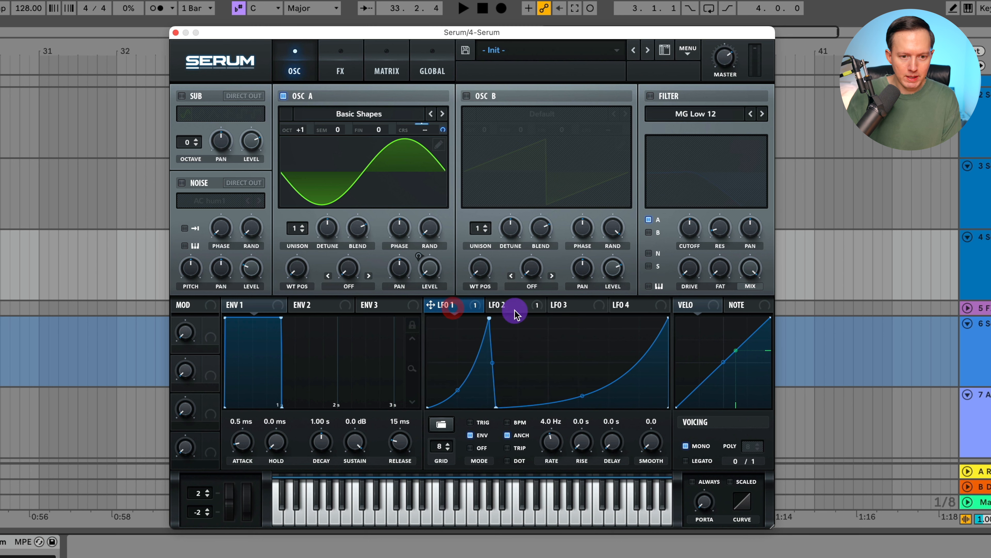
pyautogui.click(506, 306)
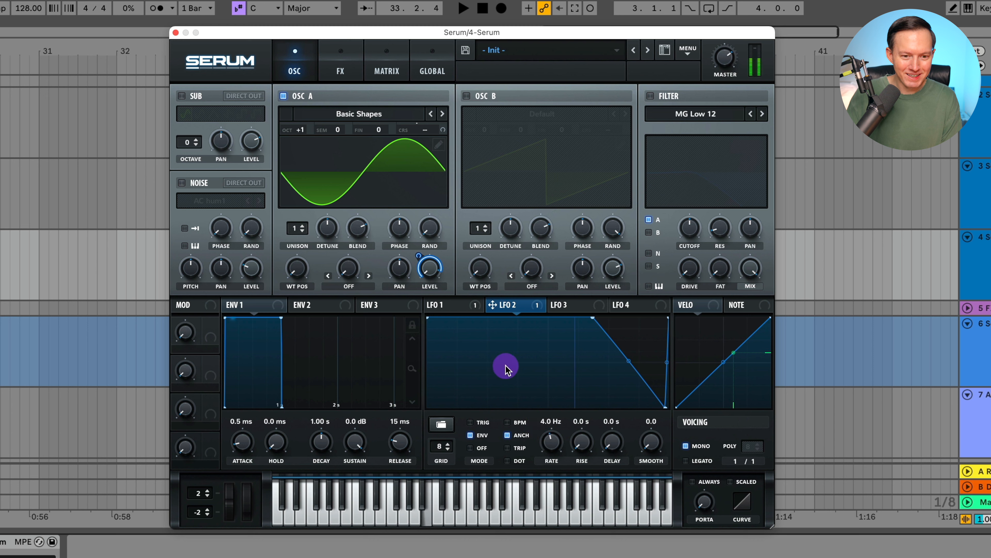
pyautogui.click(453, 308)
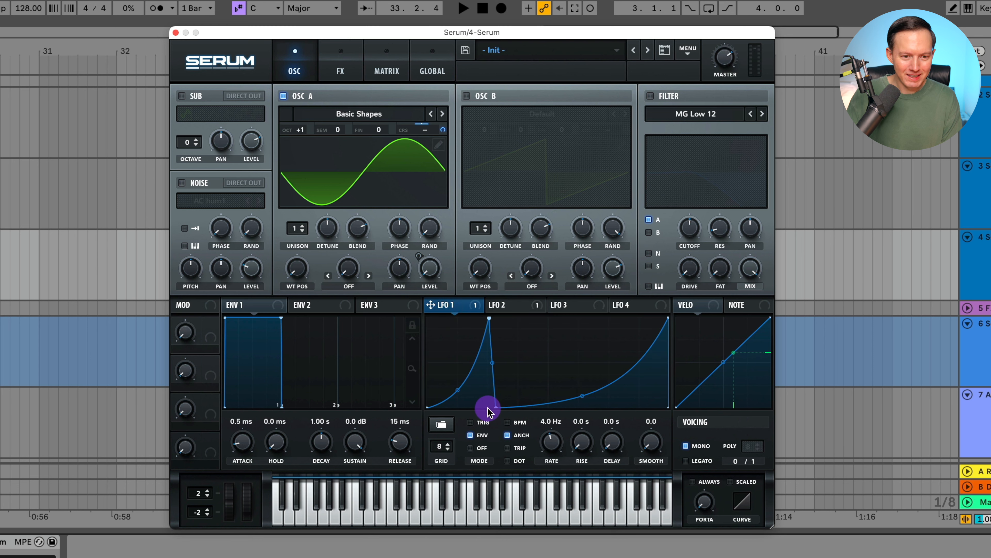
# Shift LFO 2's low point to the very end of the shape, with the end point at maximum.
pyautogui.click(524, 305)
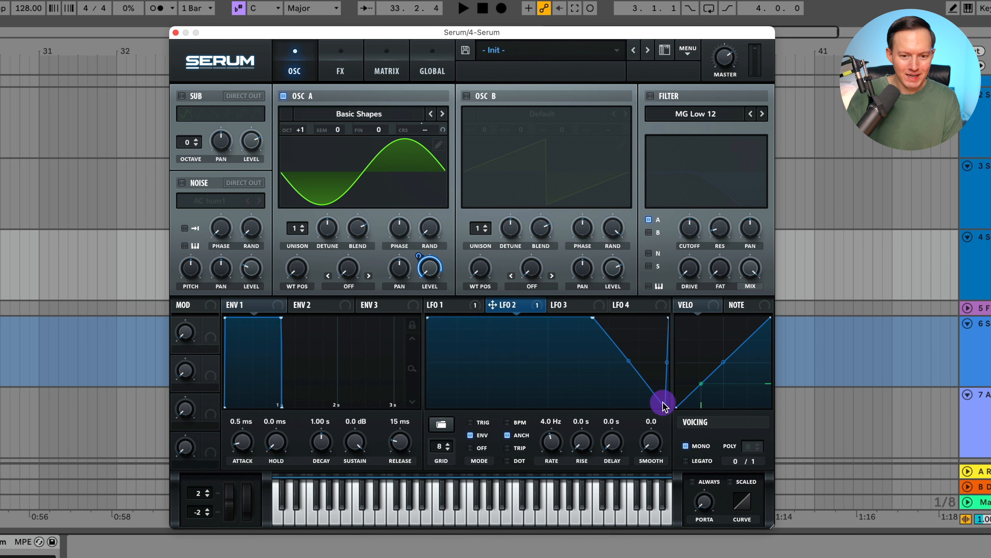
pyautogui.click(678, 407)
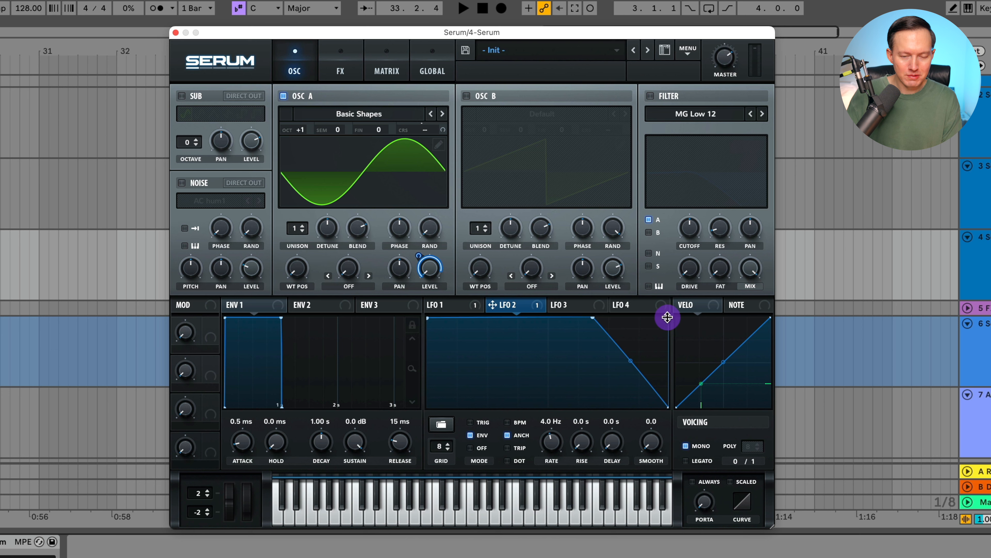
pyautogui.moveTo(667, 317); pyautogui.dragTo(667, 309)
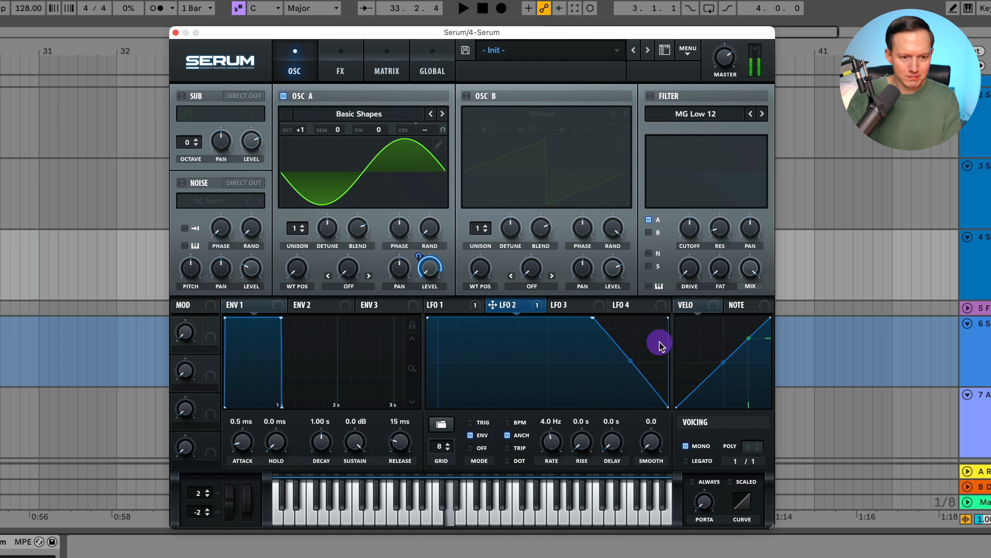
pyautogui.moveTo(422, 257)
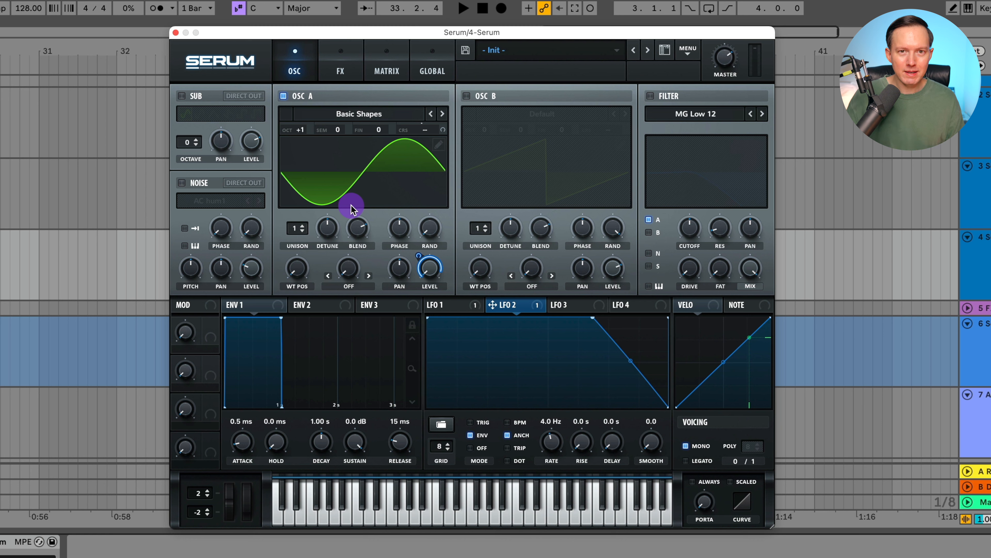
# Assign Macro 1 to oscillator A's coarse pitch with a positive amount and rename the macro Pitch.
pyautogui.click(452, 304)
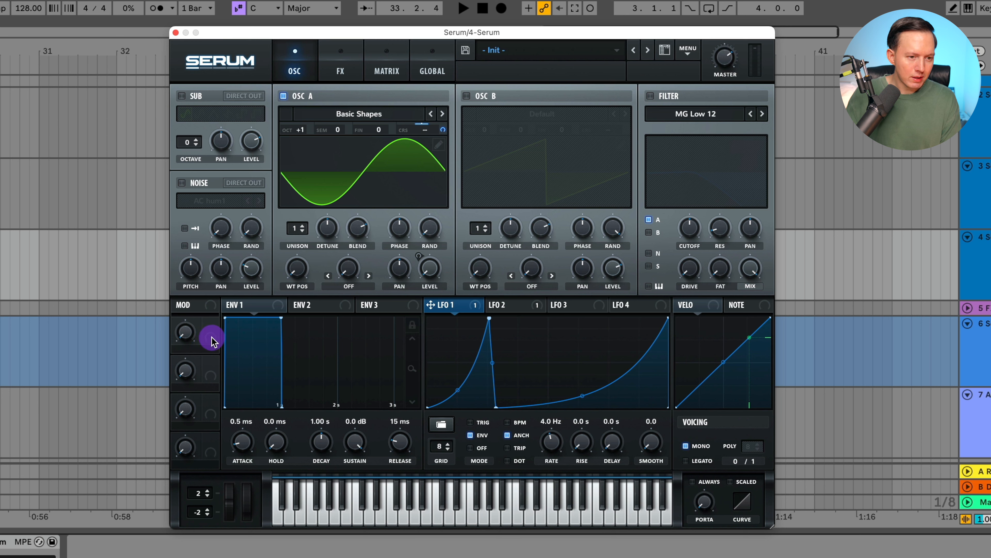
pyautogui.moveTo(211, 339); pyautogui.dragTo(441, 128)
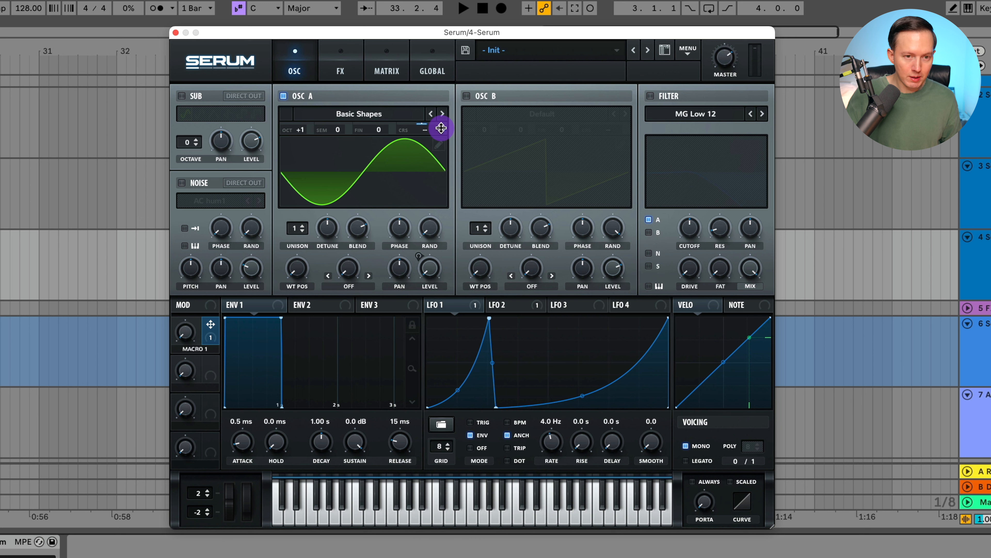
pyautogui.moveTo(443, 128); pyautogui.dragTo(445, 119)
pyautogui.click(193, 351)
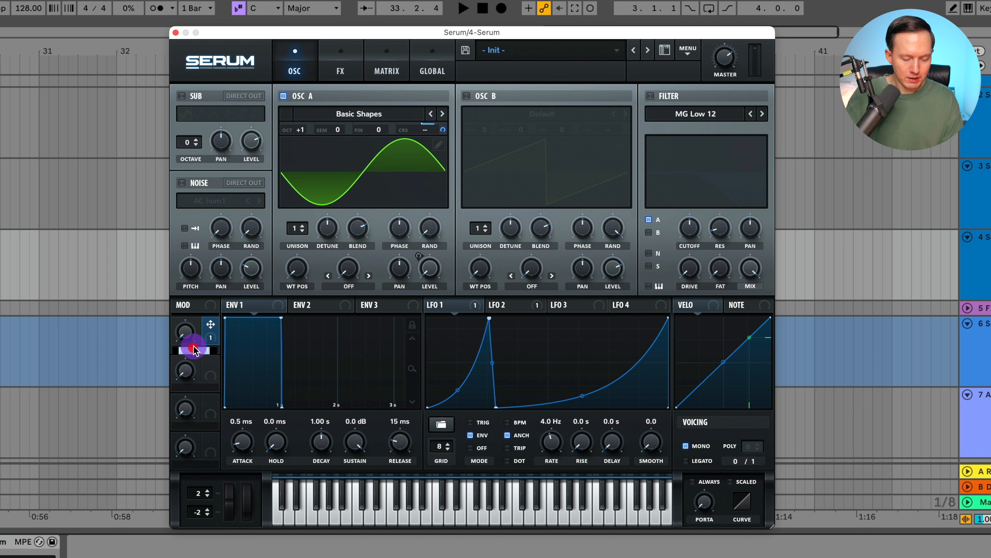
pyautogui.write('Pit')
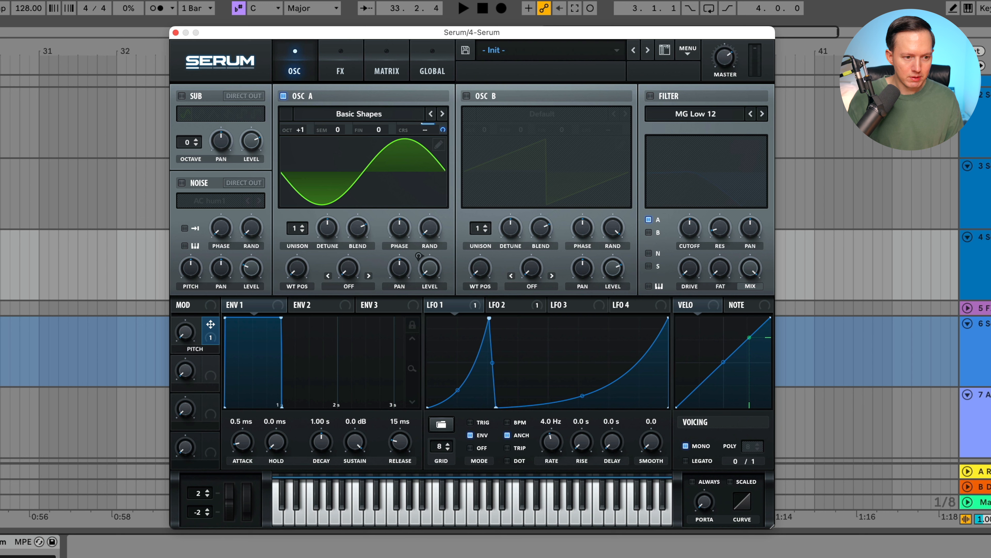
pyautogui.click(173, 352)
# Pull LFO 1's valley point almost directly beneath the peak and turn the Pitch macro partway up.
pyautogui.moveTo(181, 339); pyautogui.dragTo(189, 309)
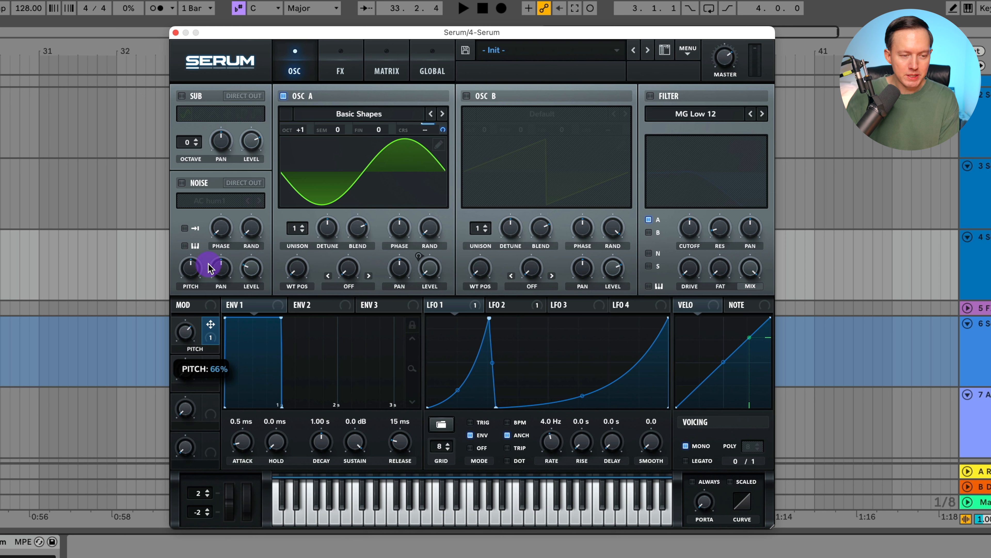
pyautogui.moveTo(212, 257); pyautogui.dragTo(494, 408)
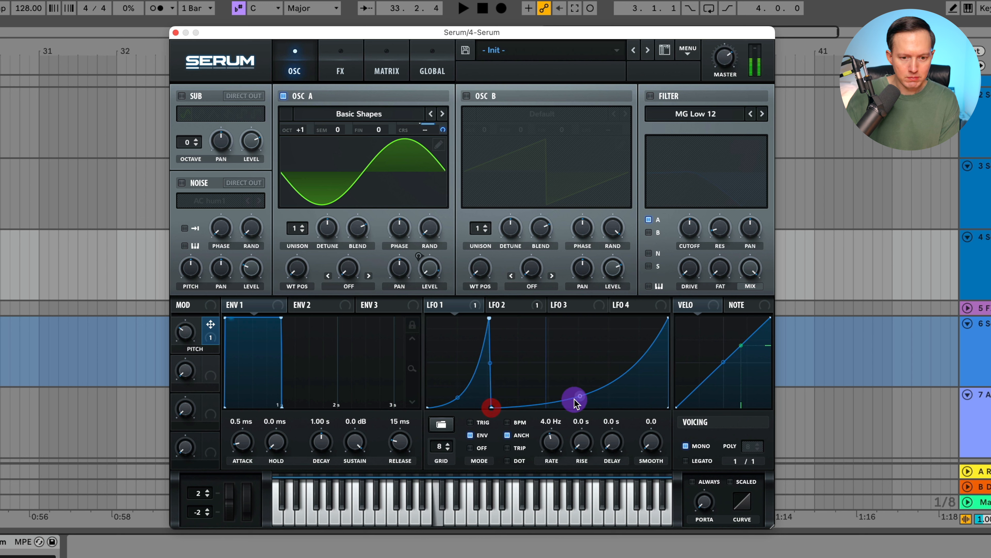
pyautogui.moveTo(190, 337); pyautogui.dragTo(191, 326)
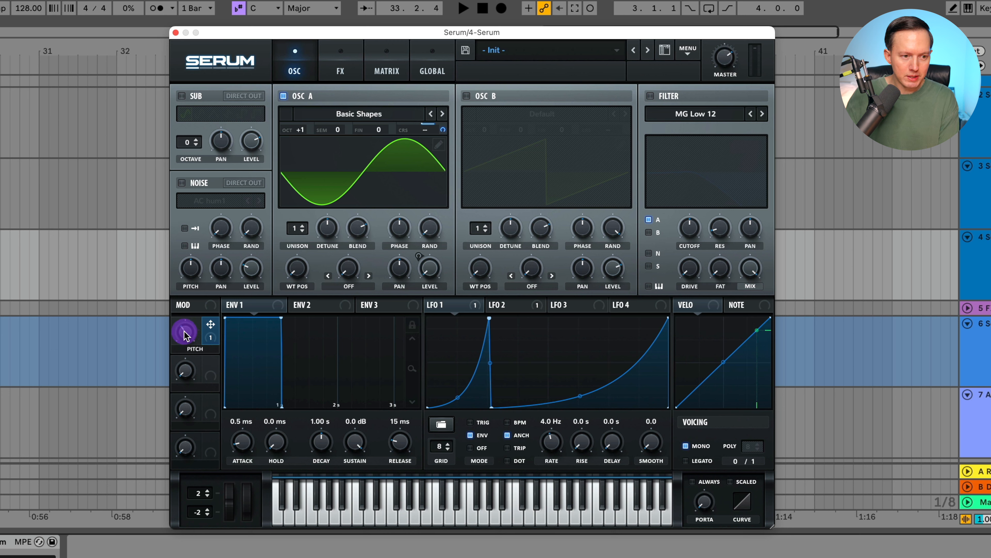
pyautogui.moveTo(188, 334)
pyautogui.mouseDown()
pyautogui.moveTo(184, 403)
pyautogui.moveTo(191, 337)
pyautogui.mouseUp()
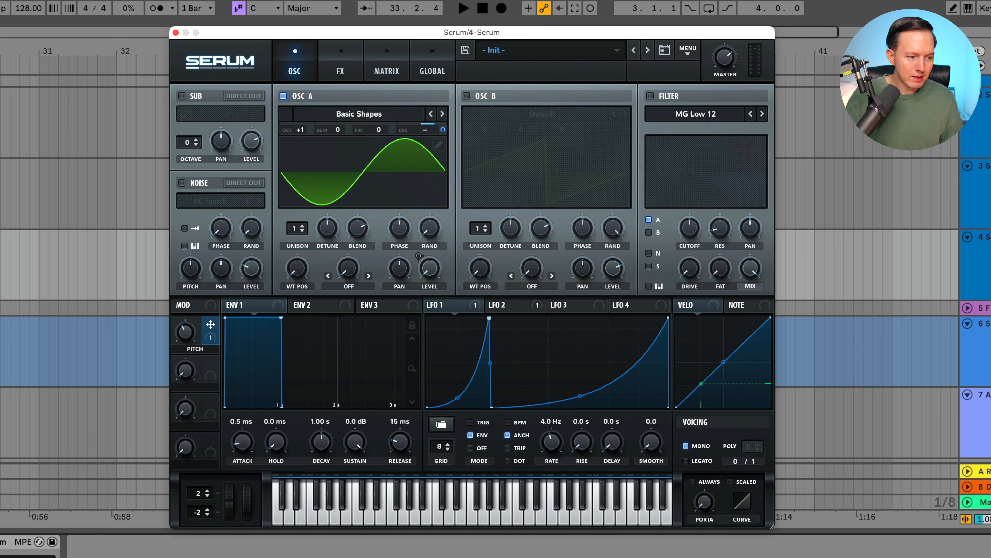
# Enable the Delay effect in ping-pong mode with BPM sync off and linked left and right times of 49.13.
pyautogui.click(340, 71)
pyautogui.click(188, 199)
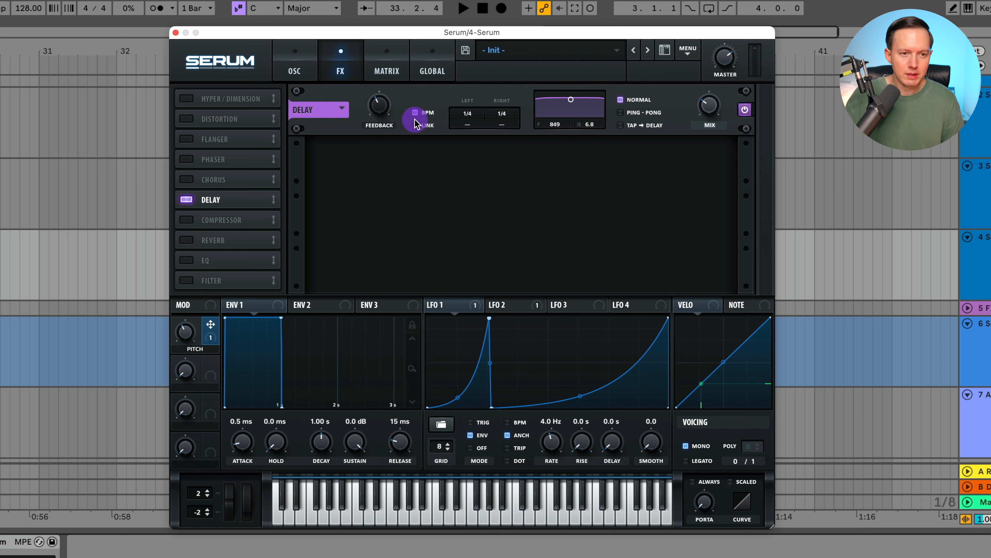
pyautogui.click(428, 116)
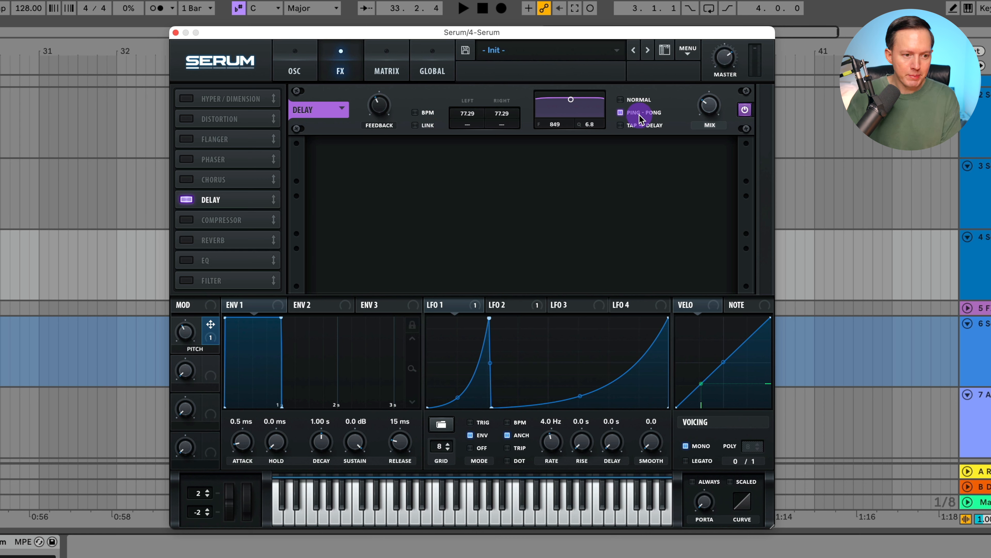
pyautogui.click(603, 123)
pyautogui.moveTo(469, 117)
pyautogui.mouseDown()
pyautogui.moveTo(483, 136)
pyautogui.moveTo(473, 133)
pyautogui.moveTo(476, 109)
pyautogui.mouseUp()
pyautogui.click(426, 125)
pyautogui.click(711, 103)
# Assign Macro 2 to the left delay time with an amount of 23, turn it partway up and rename it Delay Rate.
pyautogui.moveTo(233, 307); pyautogui.dragTo(478, 127)
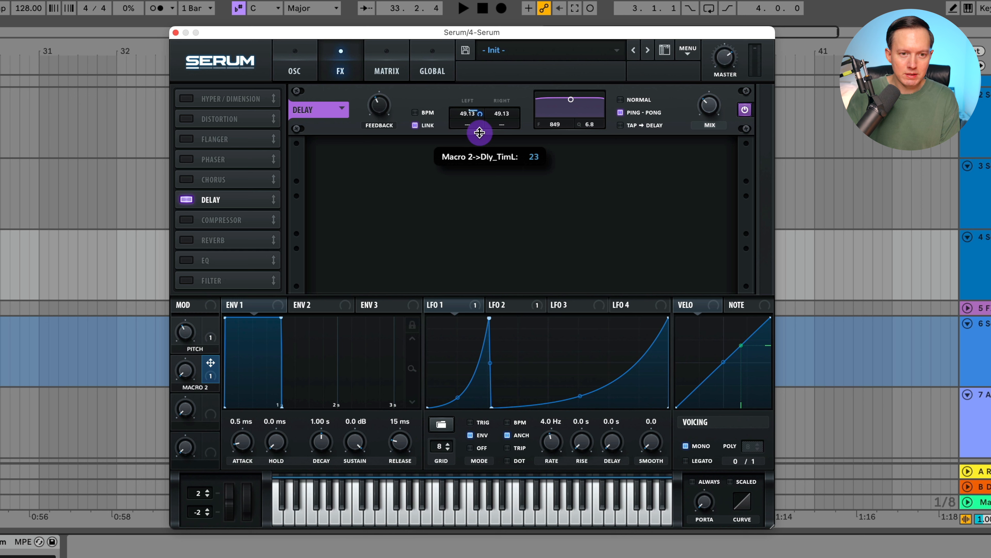
pyautogui.moveTo(480, 132); pyautogui.dragTo(481, 132)
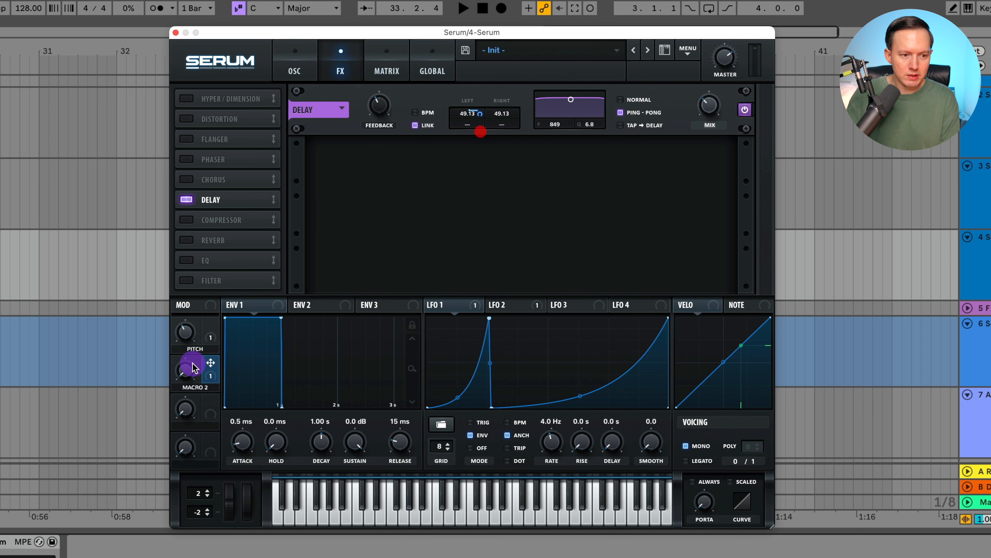
pyautogui.moveTo(187, 369); pyautogui.dragTo(200, 338)
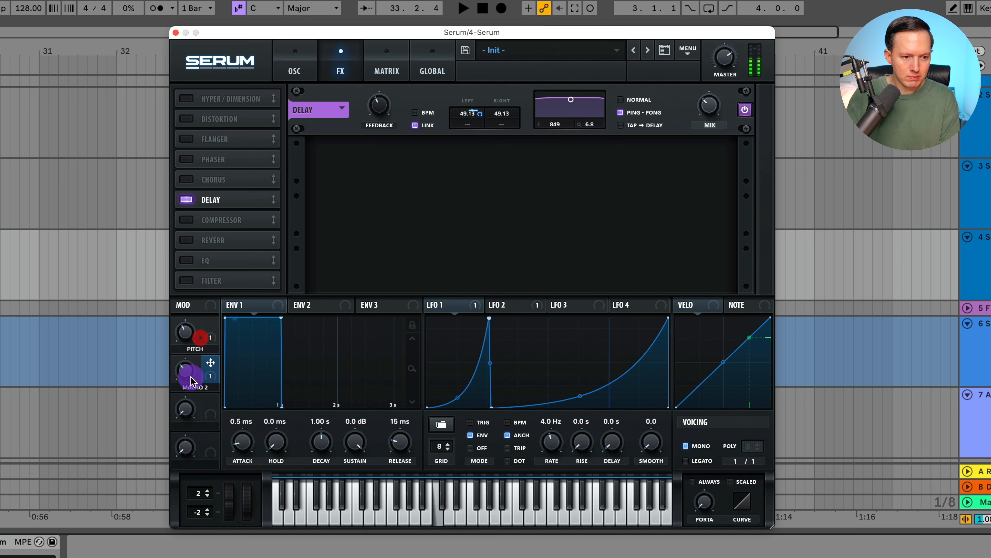
pyautogui.moveTo(190, 379)
pyautogui.mouseDown()
pyautogui.moveTo(213, 329)
pyautogui.moveTo(195, 390)
pyautogui.moveTo(187, 381)
pyautogui.moveTo(185, 397)
pyautogui.moveTo(190, 369)
pyautogui.moveTo(209, 363)
pyautogui.moveTo(206, 406)
pyautogui.moveTo(197, 389)
pyautogui.mouseUp()
pyautogui.doubleClick(197, 389)
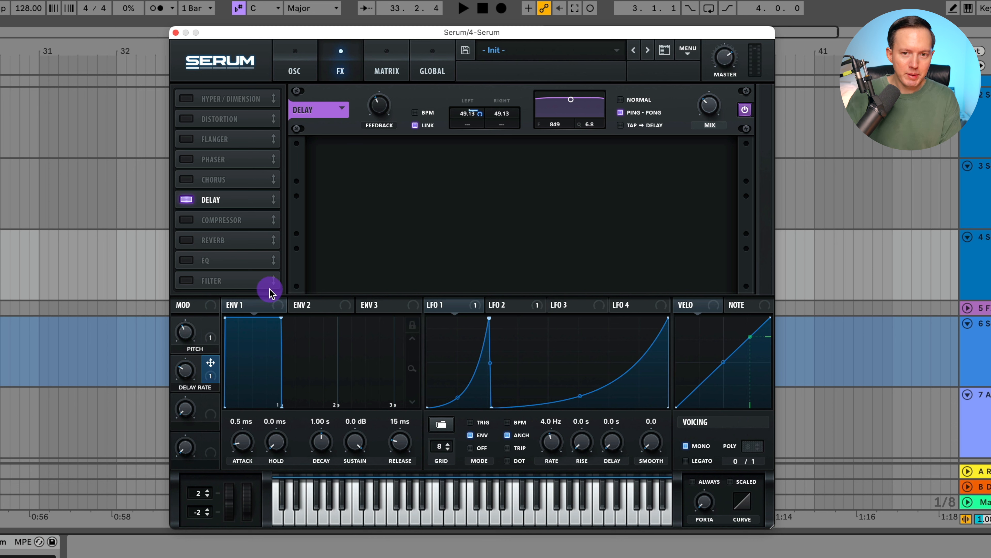
# Assign Macro 3 to the Delay's mix, turn it well up and rename it Delay Amount.
pyautogui.moveTo(211, 415); pyautogui.dragTo(708, 119)
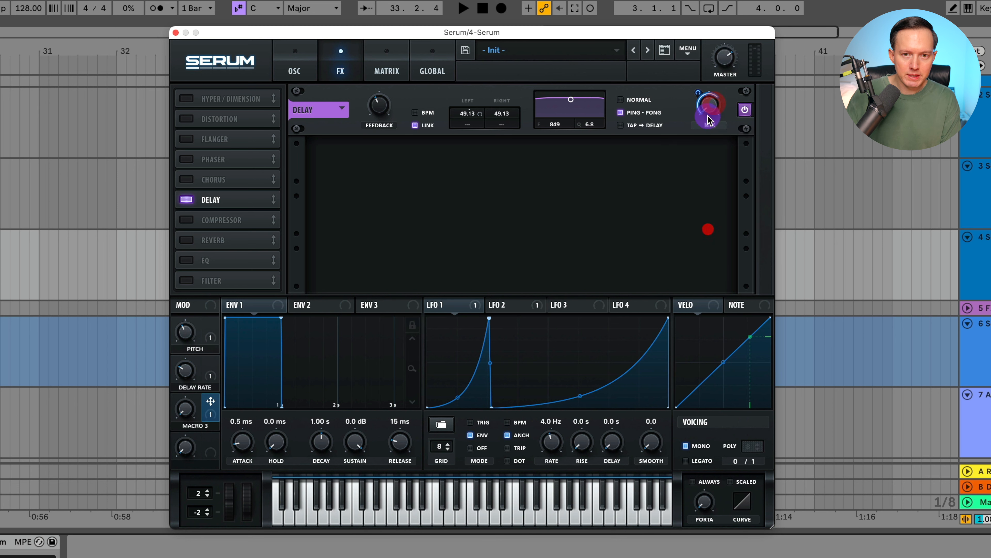
pyautogui.moveTo(186, 428); pyautogui.dragTo(230, 373)
pyautogui.doubleClick(197, 425)
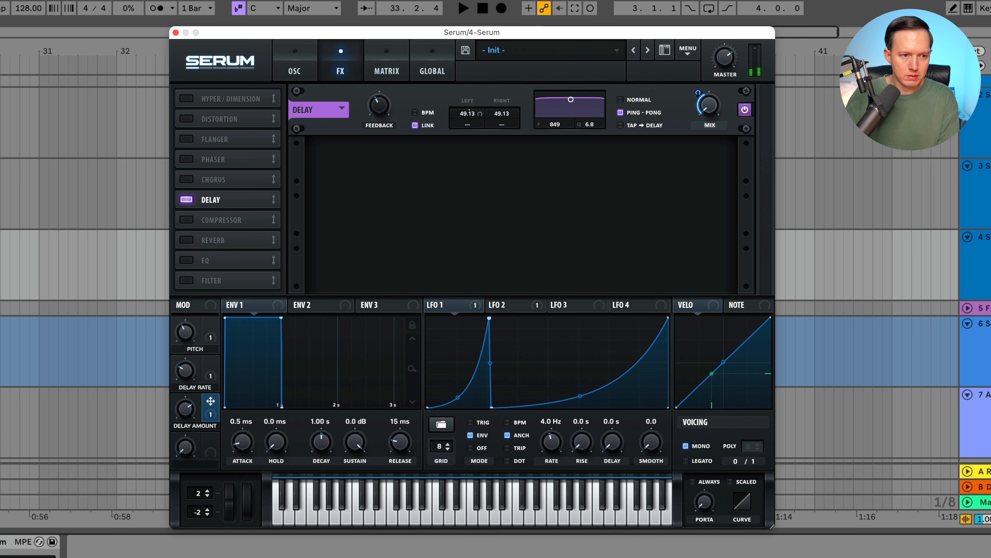
# Move the Delay to the start of the effects chain and enable the Compressor directly after it.
pyautogui.moveTo(225, 200); pyautogui.dragTo(233, 68)
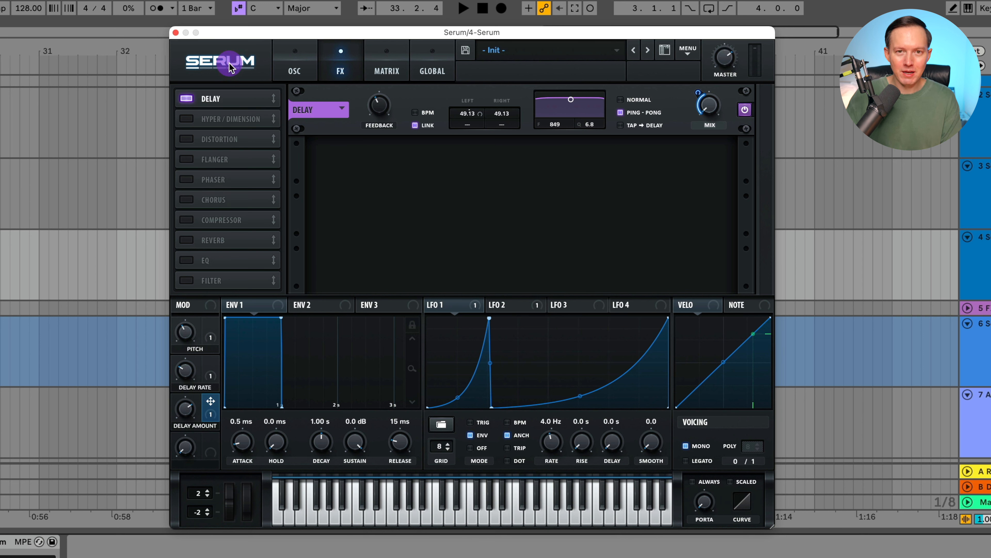
pyautogui.click(187, 219)
pyautogui.moveTo(191, 221); pyautogui.dragTo(288, 132)
# Tune the Compressor with a slightly lower threshold, shorter attack, longer release and modest gain.
pyautogui.moveTo(541, 159); pyautogui.dragTo(540, 128)
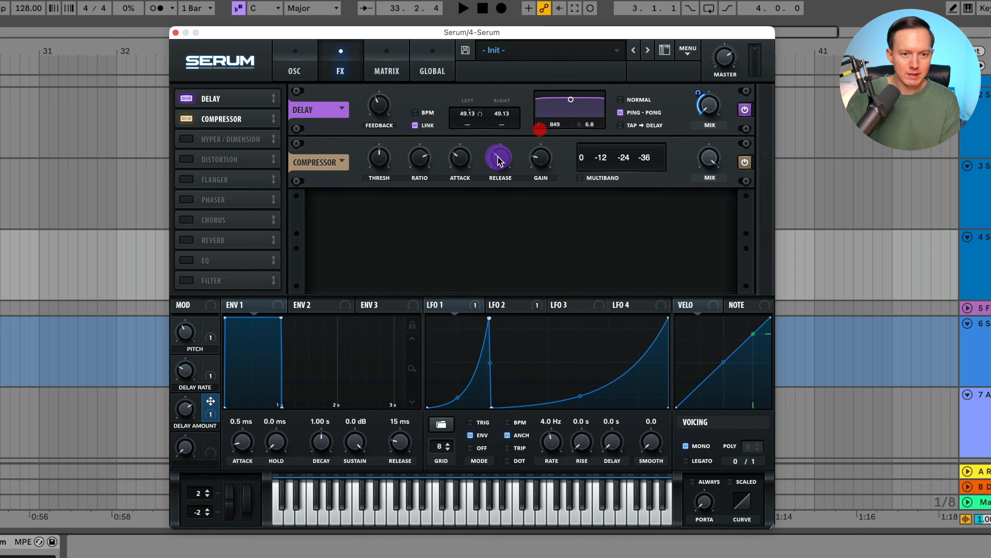
pyautogui.moveTo(500, 158); pyautogui.dragTo(507, 140)
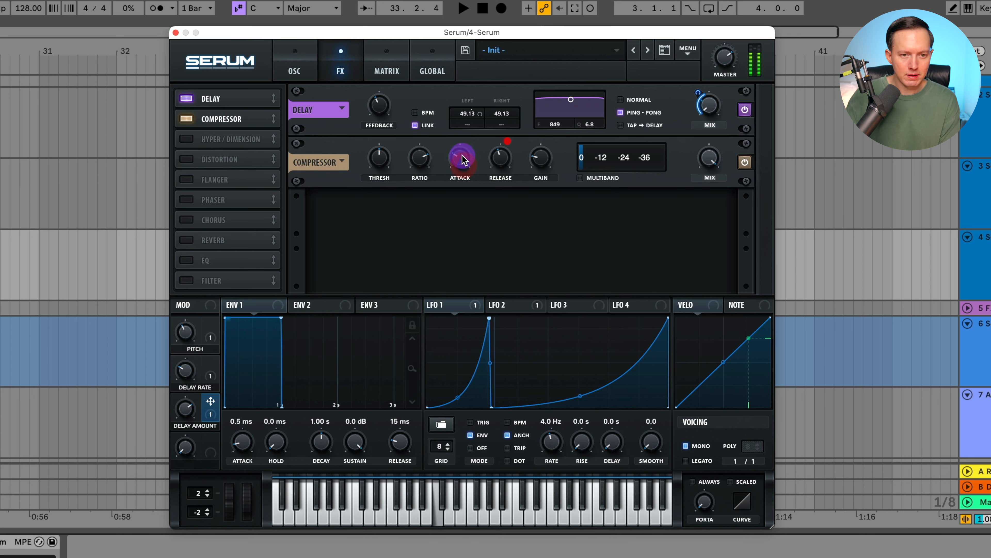
pyautogui.moveTo(366, 161); pyautogui.dragTo(369, 167)
pyautogui.moveTo(528, 157); pyautogui.dragTo(537, 174)
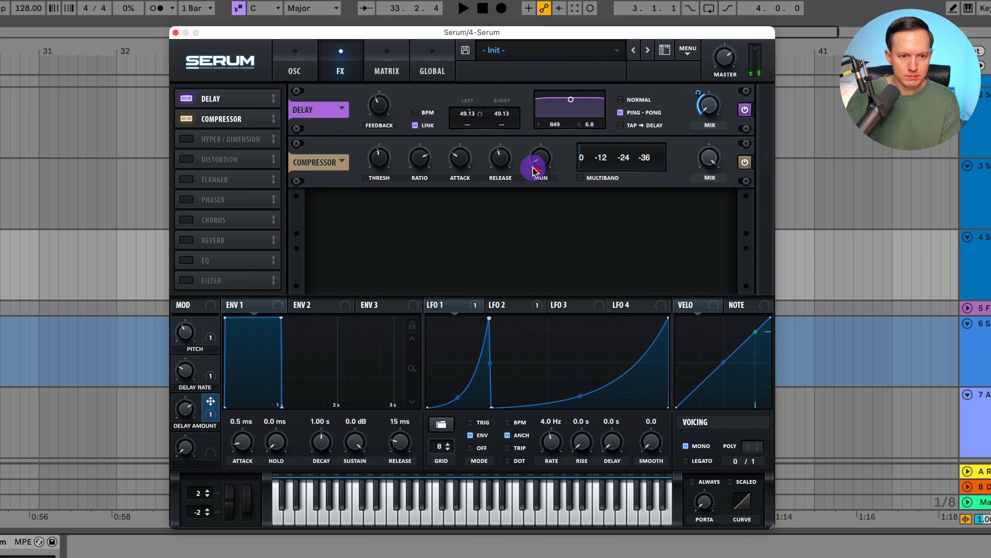
pyautogui.moveTo(411, 158); pyautogui.dragTo(412, 161)
pyautogui.moveTo(500, 159); pyautogui.dragTo(495, 156)
pyautogui.moveTo(461, 159); pyautogui.dragTo(461, 162)
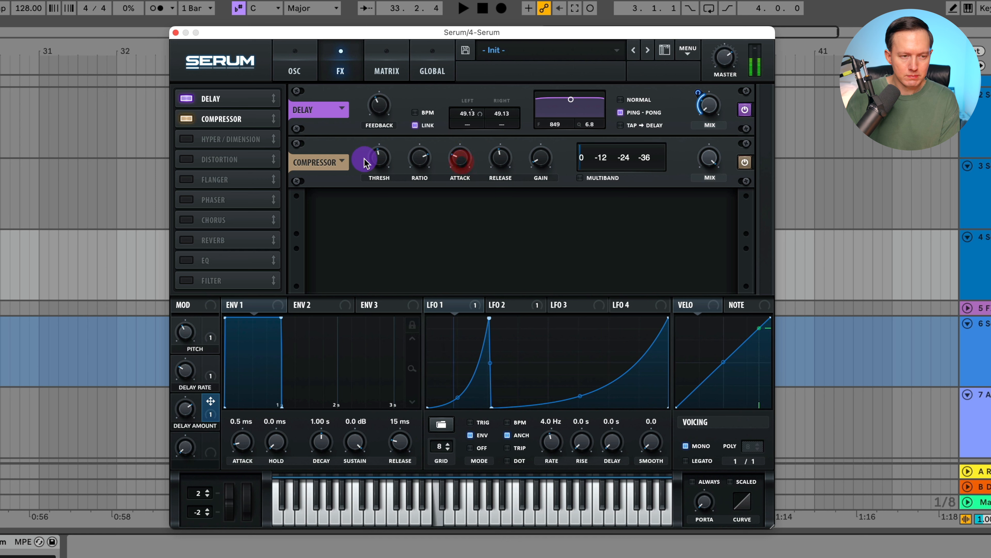
pyautogui.moveTo(273, 163); pyautogui.dragTo(273, 163)
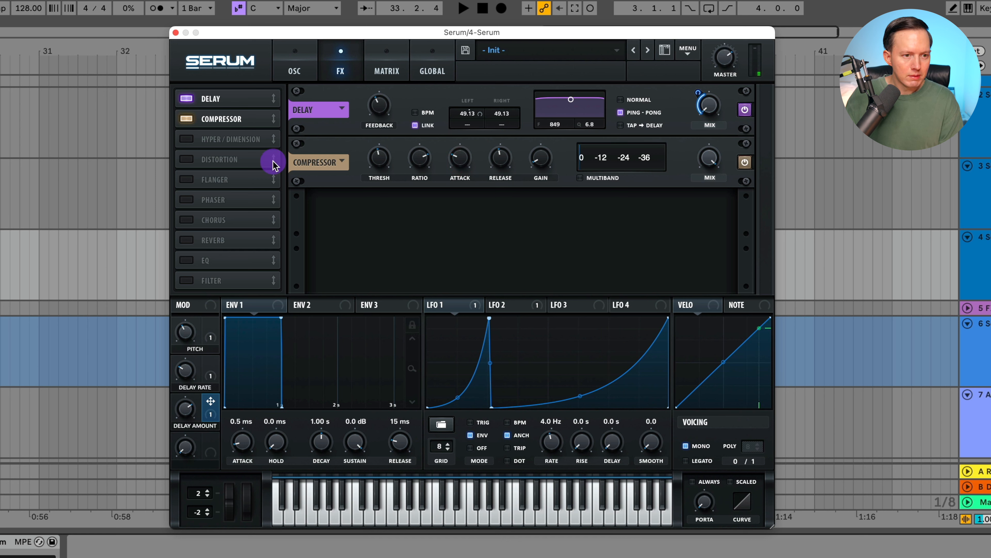
# Enable the Chorus after the Compressor, with a high mix and a lowered low-pass cutoff.
pyautogui.click(187, 220)
pyautogui.moveTo(221, 200); pyautogui.dragTo(221, 133)
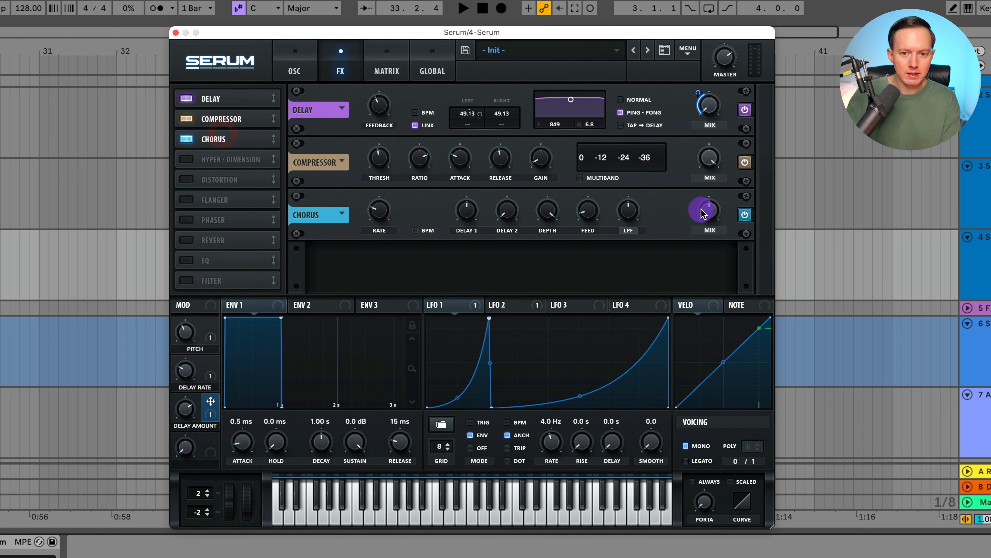
pyautogui.moveTo(710, 206); pyautogui.dragTo(715, 194)
pyautogui.moveTo(632, 213); pyautogui.dragTo(631, 236)
pyautogui.moveTo(700, 216); pyautogui.dragTo(694, 263)
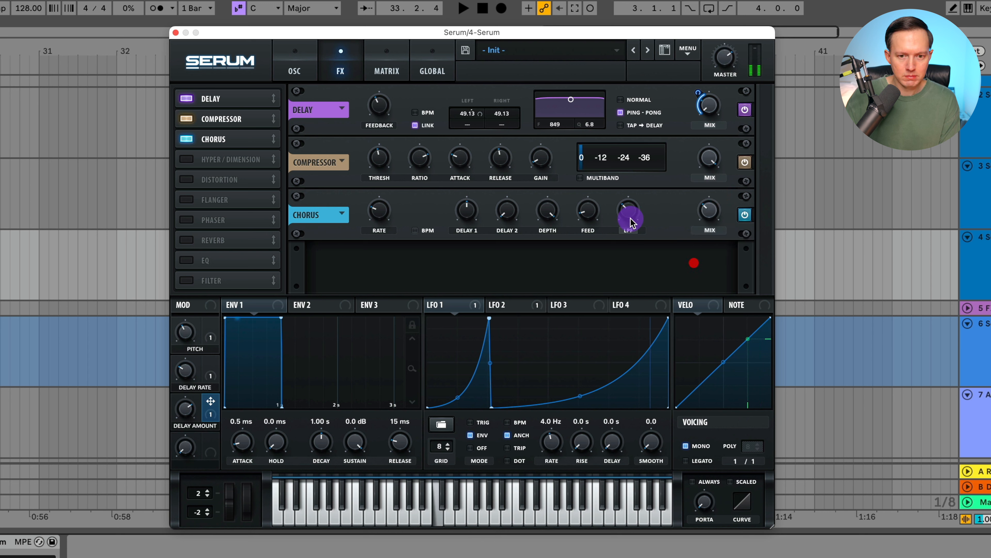
pyautogui.moveTo(632, 218); pyautogui.dragTo(668, 159)
pyautogui.moveTo(709, 211); pyautogui.dragTo(739, 144)
pyautogui.moveTo(624, 211); pyautogui.dragTo(629, 288)
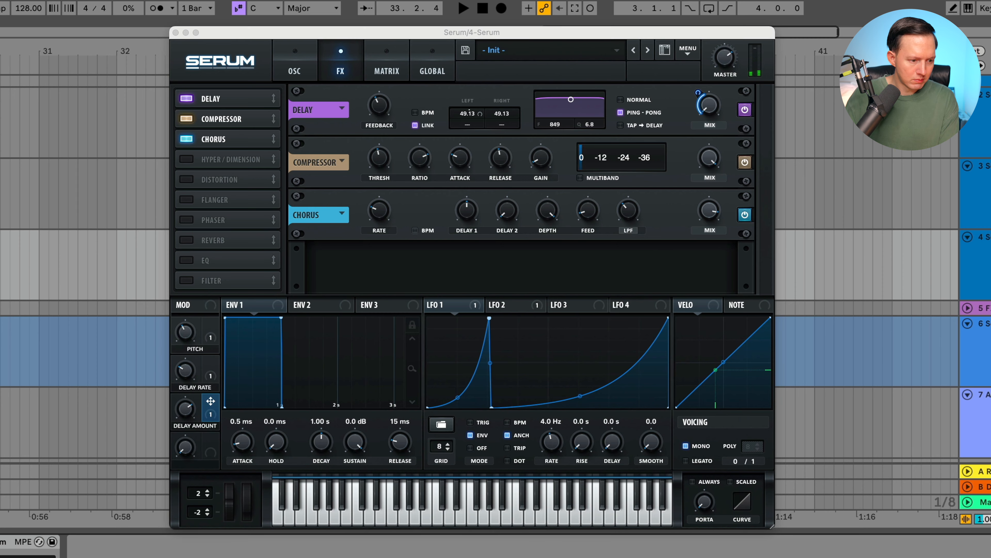
# Add an Arpeggiator before Serum, set its style to Random and its rate to 44.8 ms.
pyautogui.press('Return')
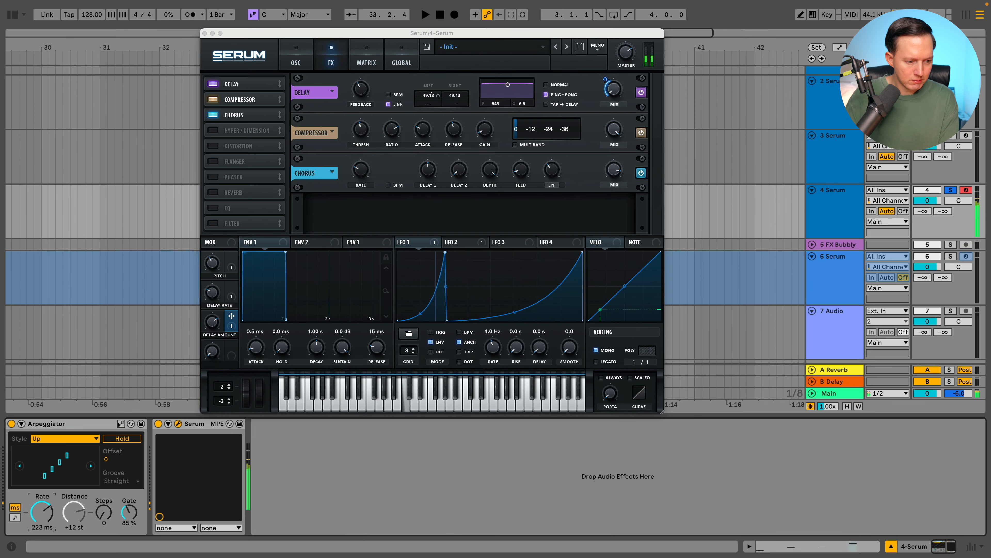
pyautogui.moveTo(42, 512); pyautogui.dragTo(42, 528)
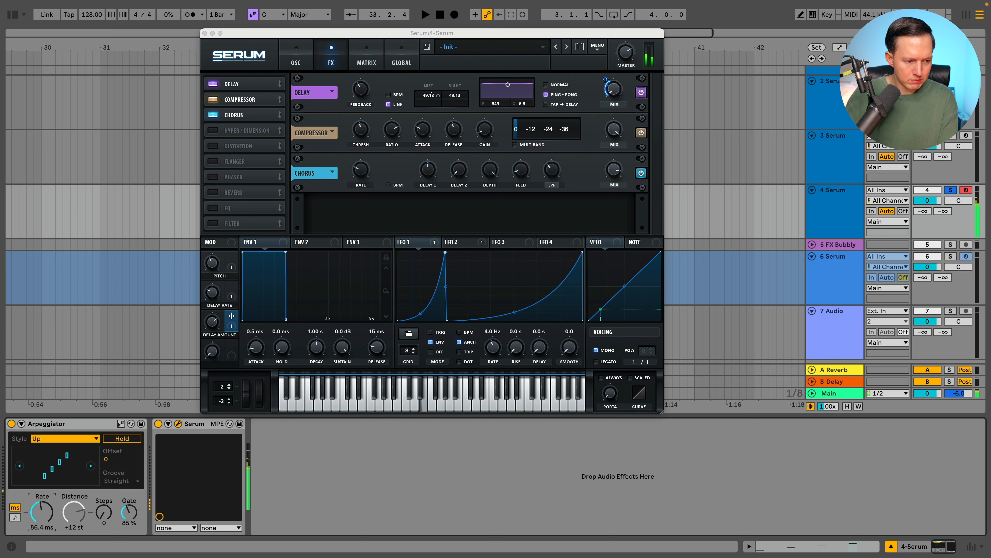
pyautogui.moveTo(41, 528); pyautogui.dragTo(42, 519)
pyautogui.click(48, 439)
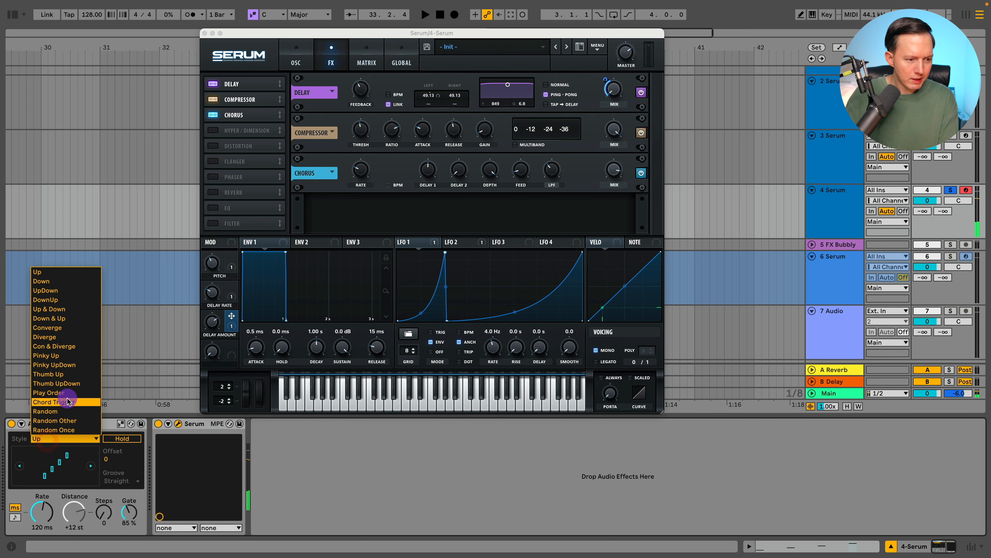
pyautogui.click(66, 413)
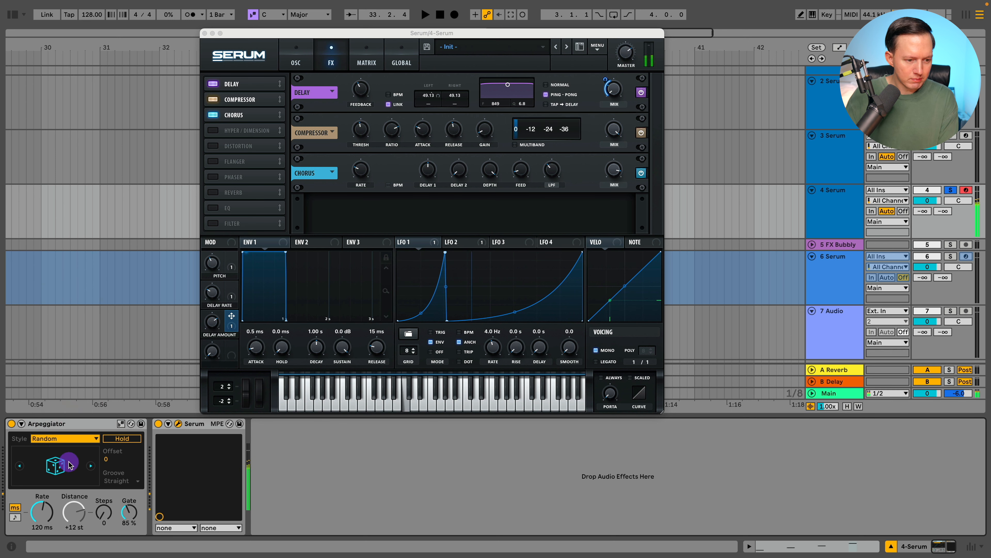
pyautogui.moveTo(42, 510); pyautogui.dragTo(42, 516)
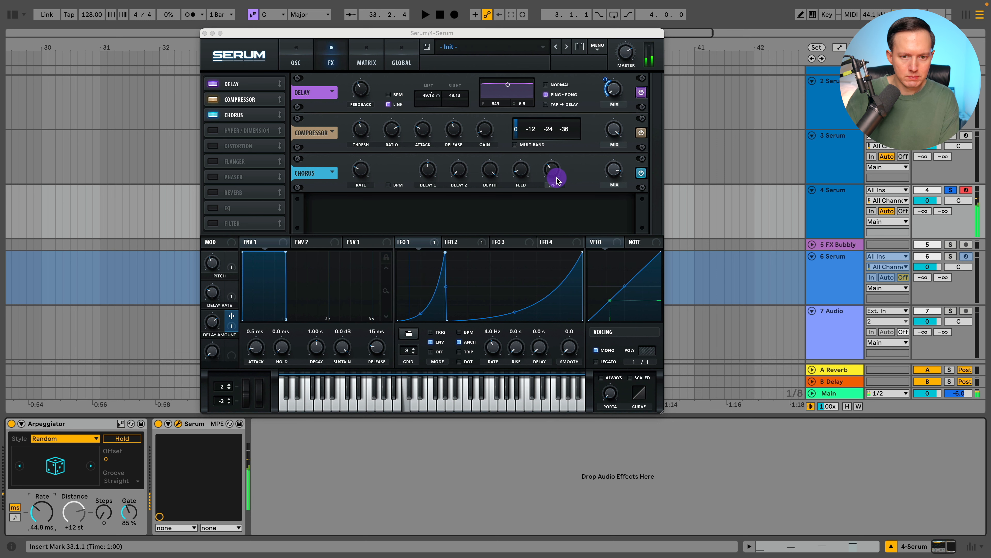
# Try different low-pass cutoff and mix settings on the Chorus with the Arpeggiator off and on, and bypass the Chorus.
pyautogui.moveTo(556, 174); pyautogui.dragTo(566, 136)
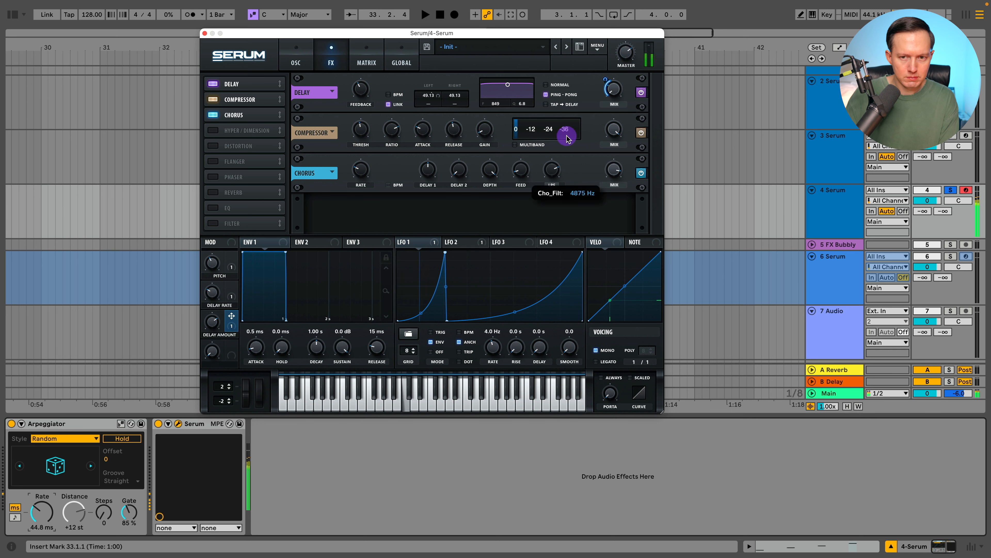
pyautogui.click(11, 424)
pyautogui.click(630, 128)
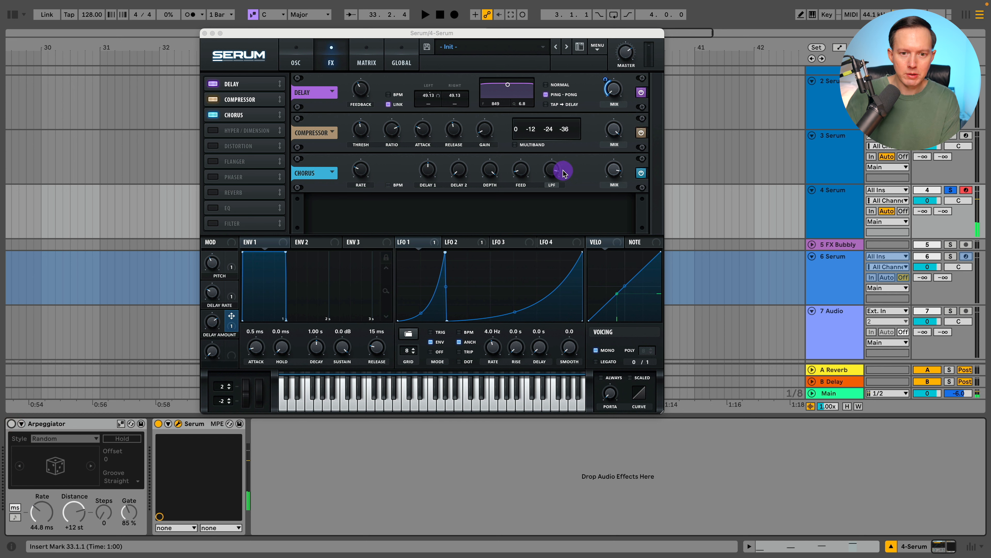
pyautogui.click(12, 424)
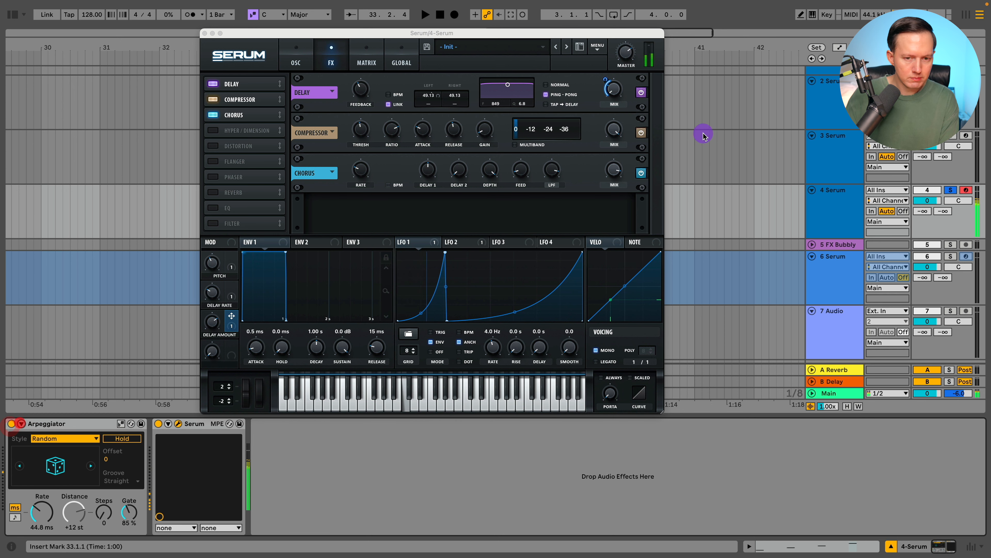
pyautogui.moveTo(610, 173); pyautogui.dragTo(618, 216)
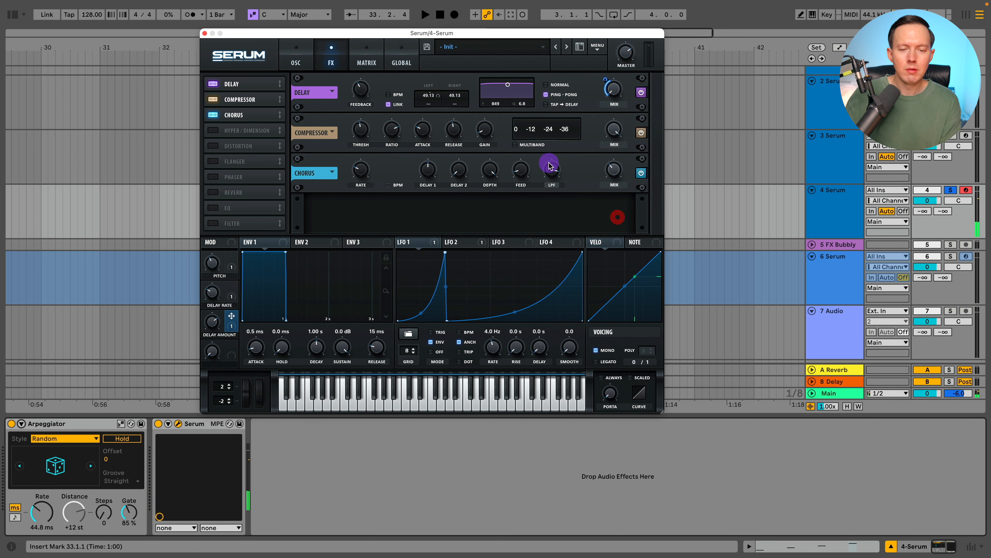
pyautogui.moveTo(549, 166); pyautogui.dragTo(553, 255)
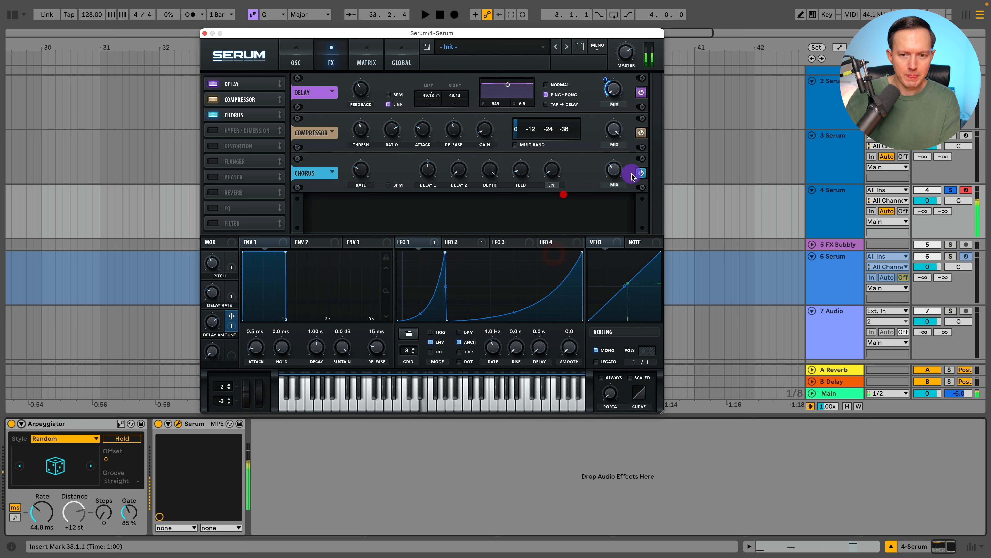
pyautogui.click(641, 173)
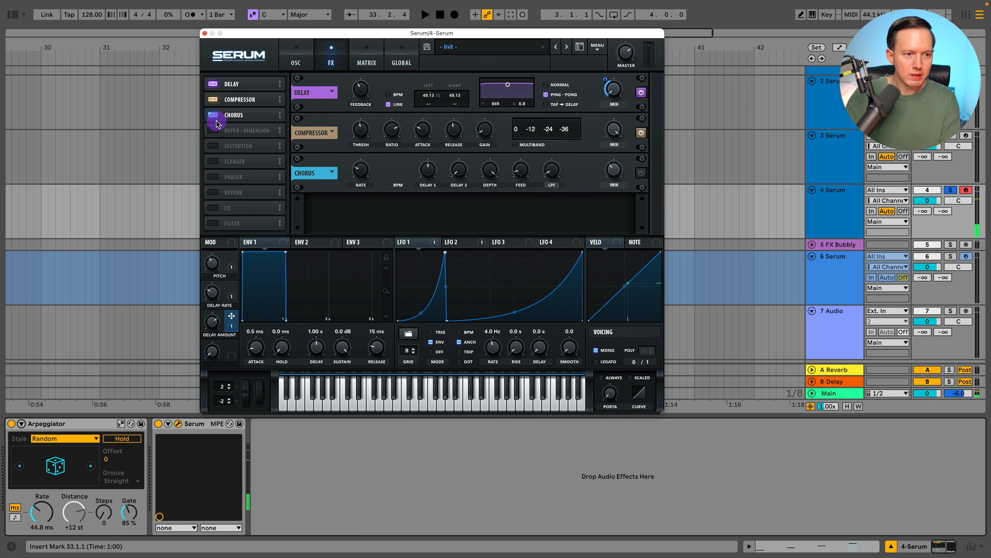
# Fold the Arpeggiator and try out the Phaser with different mix, depth, rate and frequency settings.
pyautogui.click(22, 409)
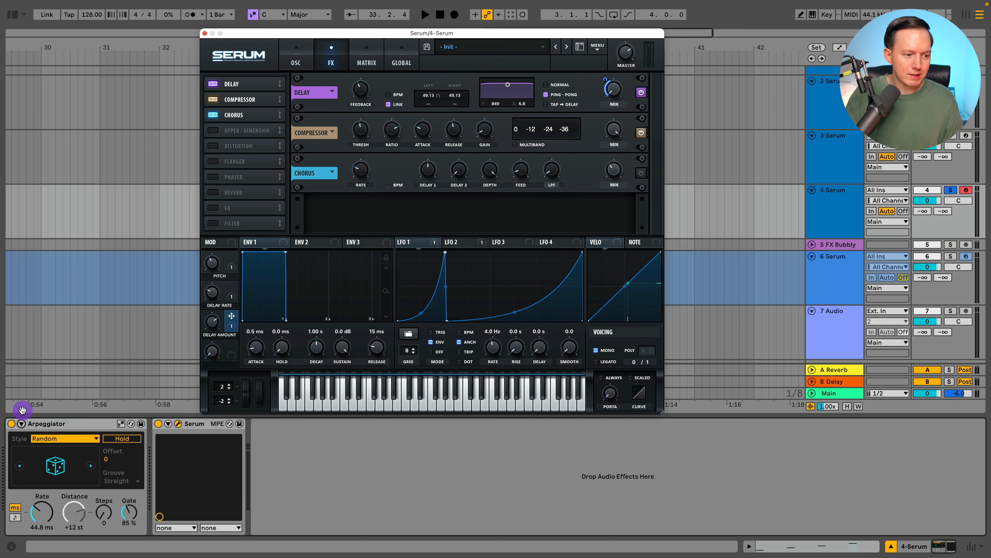
pyautogui.moveTo(45, 424)
pyautogui.mouseDown()
pyautogui.moveTo(85, 412)
pyautogui.moveTo(36, 425)
pyautogui.mouseUp()
pyautogui.doubleClick(40, 423)
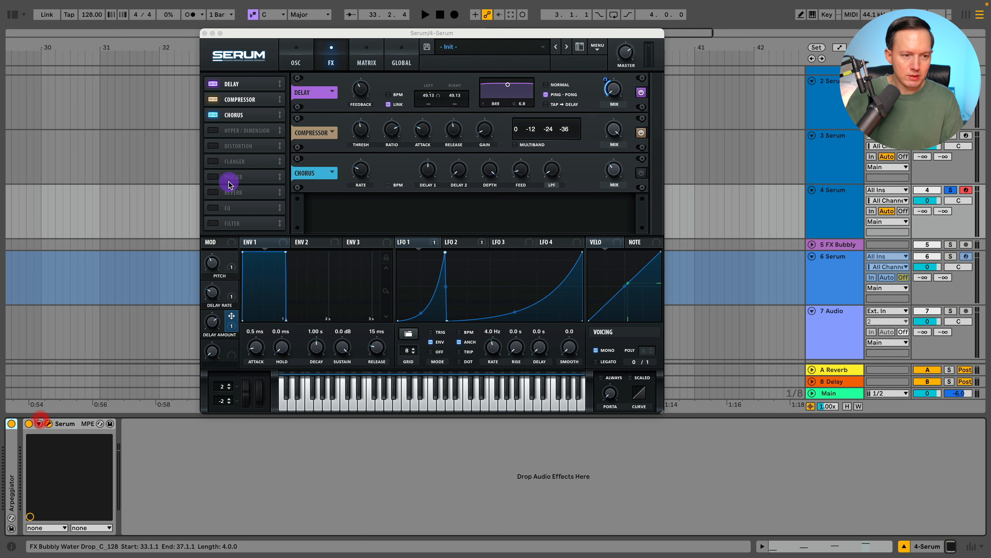
pyautogui.click(212, 176)
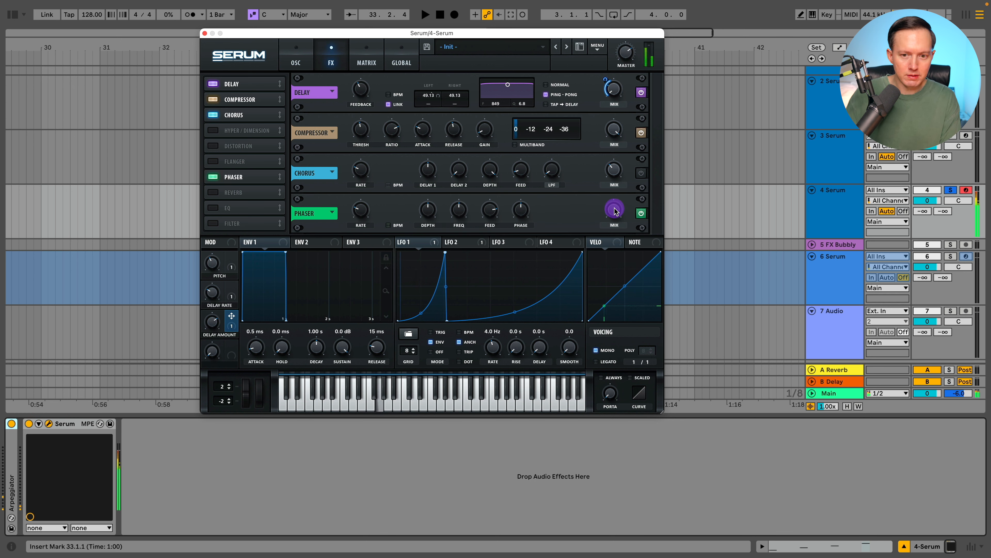
pyautogui.moveTo(613, 211); pyautogui.dragTo(615, 250)
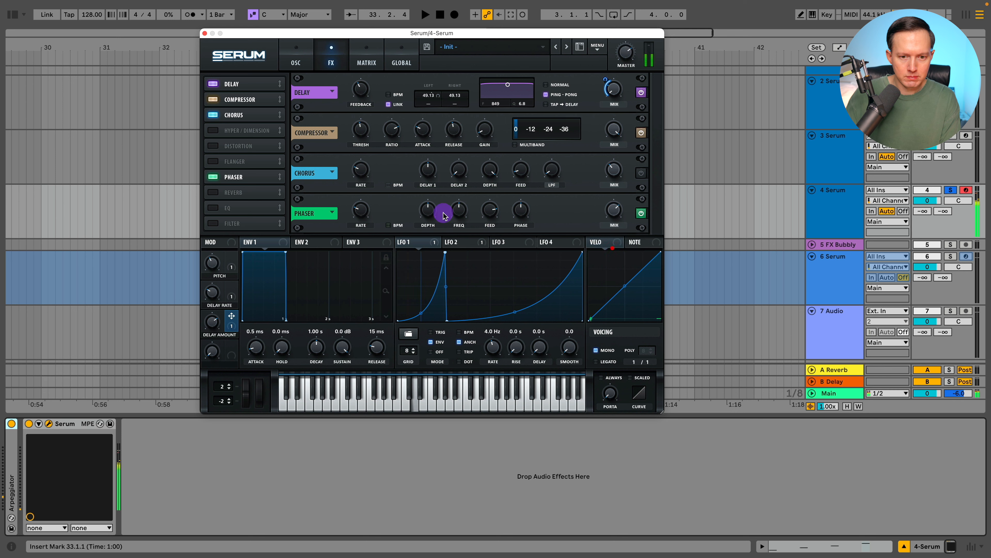
pyautogui.moveTo(428, 209)
pyautogui.mouseDown()
pyautogui.moveTo(422, 245)
pyautogui.moveTo(433, 200)
pyautogui.mouseUp()
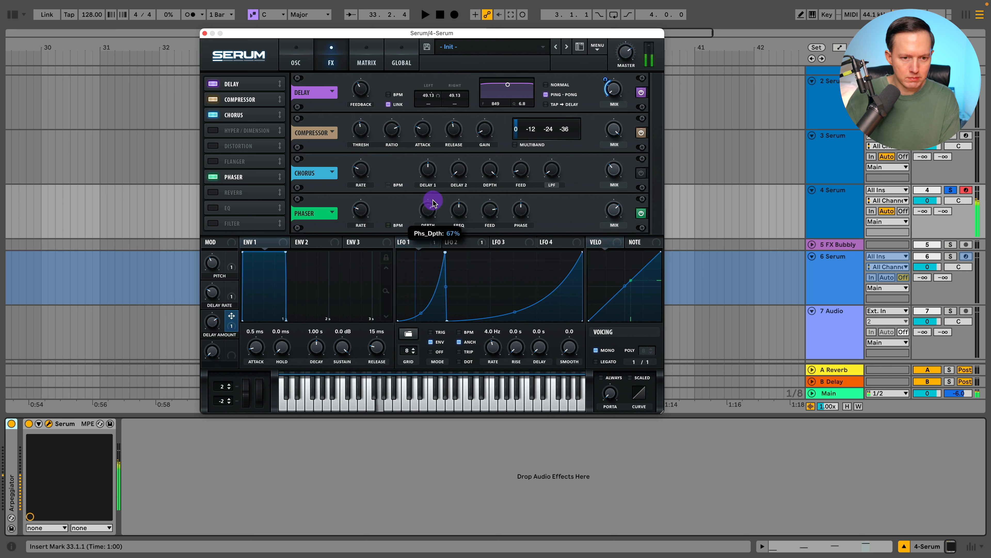
pyautogui.moveTo(361, 210)
pyautogui.mouseDown()
pyautogui.moveTo(367, 184)
pyautogui.moveTo(363, 207)
pyautogui.mouseUp()
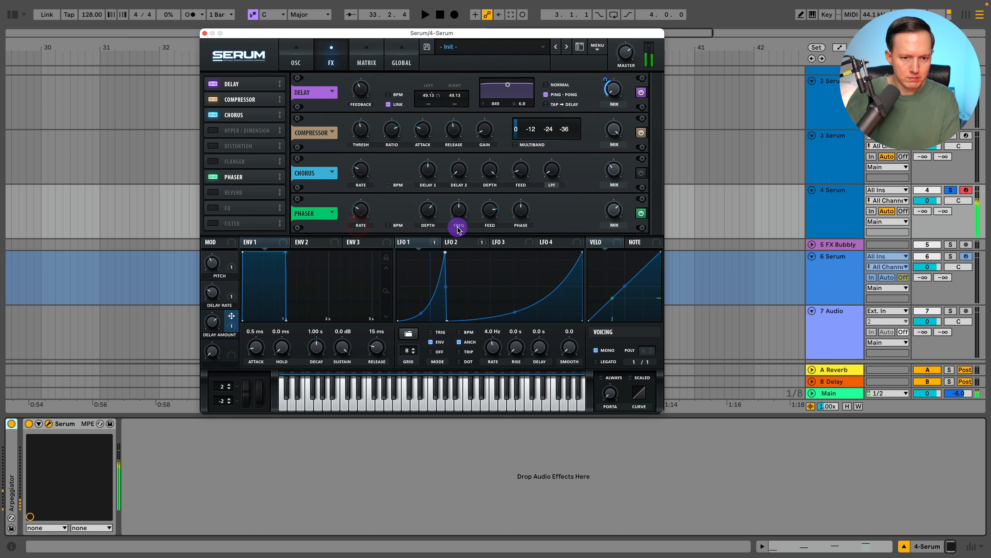
pyautogui.moveTo(458, 222); pyautogui.dragTo(468, 241)
pyautogui.moveTo(427, 207); pyautogui.dragTo(419, 249)
# Unfold the Arpeggiator, set its rate to 74.6 ms and turn the Phaser off after further mix, frequency and rate tweaks.
pyautogui.doubleClick(10, 486)
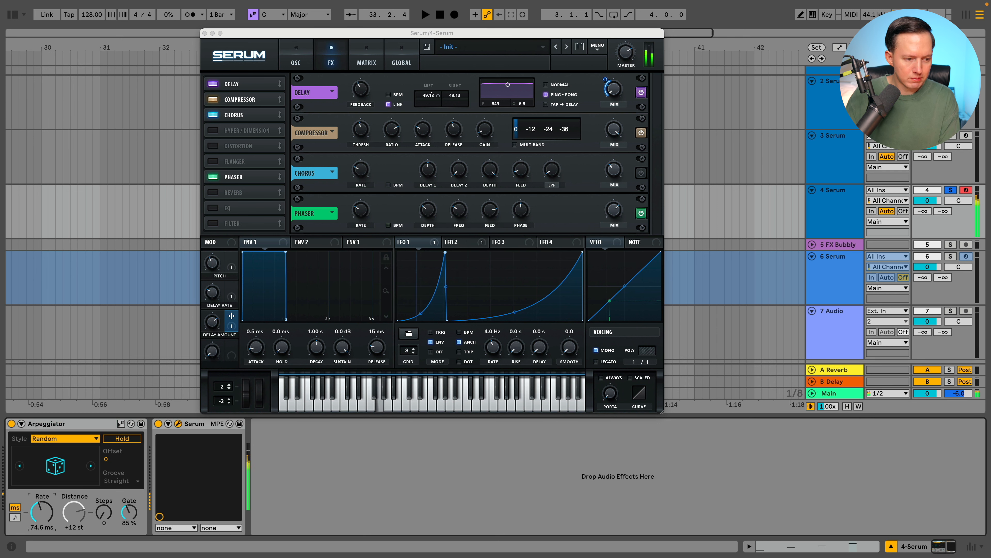
pyautogui.moveTo(619, 211)
pyautogui.mouseDown()
pyautogui.moveTo(628, 211)
pyautogui.moveTo(624, 198)
pyautogui.mouseUp()
pyautogui.moveTo(463, 208); pyautogui.dragTo(416, 215)
pyautogui.moveTo(366, 208); pyautogui.dragTo(382, 185)
pyautogui.click(213, 178)
# Enable the Flanger directly after the Chorus, set its mix to about 27% and reduce its depth.
pyautogui.click(211, 159)
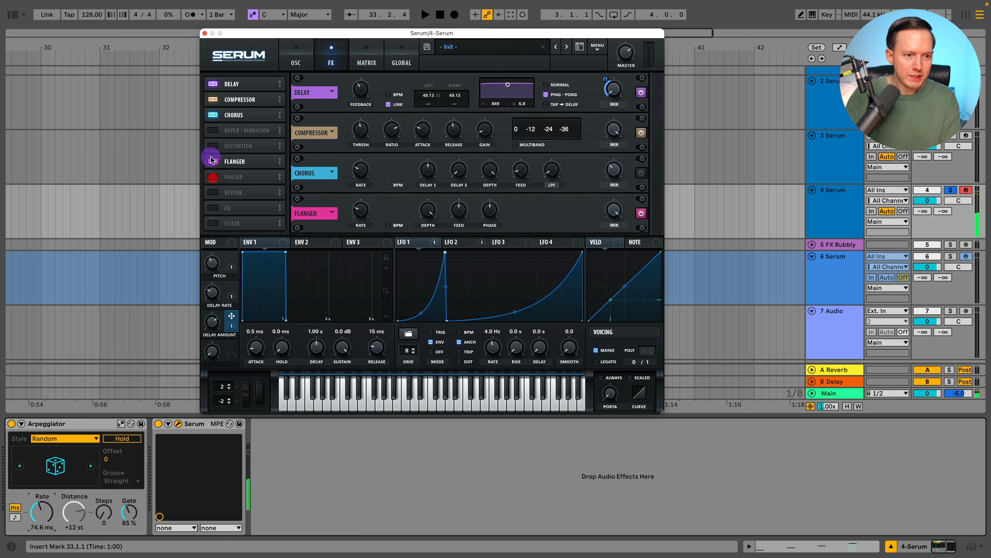
pyautogui.moveTo(251, 163); pyautogui.dragTo(250, 126)
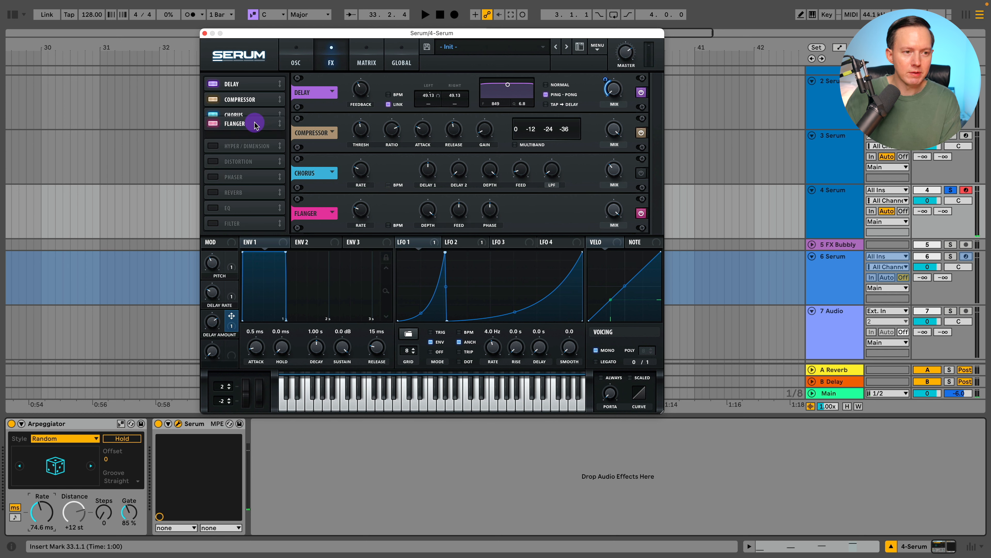
pyautogui.click(493, 217)
pyautogui.moveTo(363, 210); pyautogui.dragTo(372, 187)
pyautogui.moveTo(608, 212); pyautogui.dragTo(605, 279)
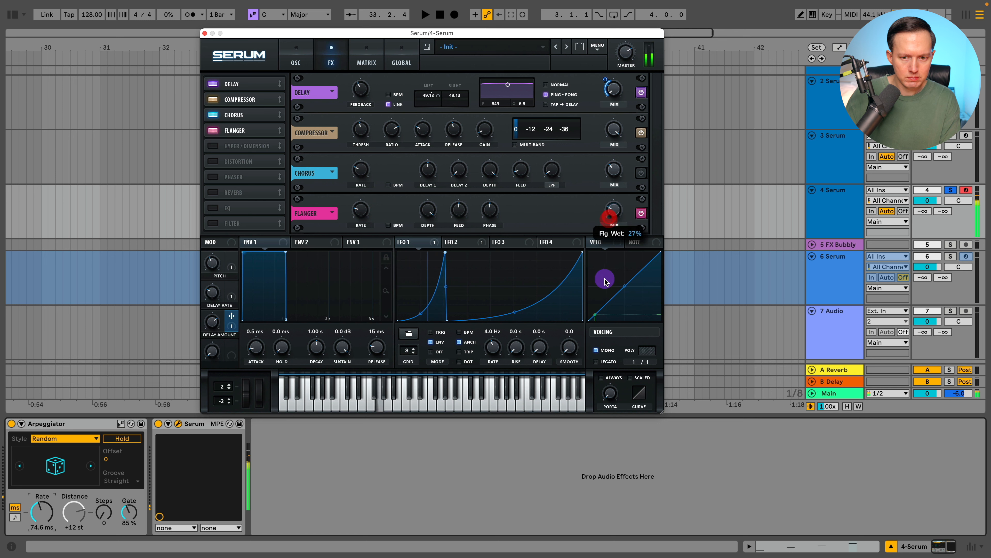
pyautogui.moveTo(494, 213); pyautogui.dragTo(427, 276)
# Turn off the Arpeggiator and set the Flanger's rate to 1.81 Hz and its mix to about 70%.
pyautogui.click(11, 425)
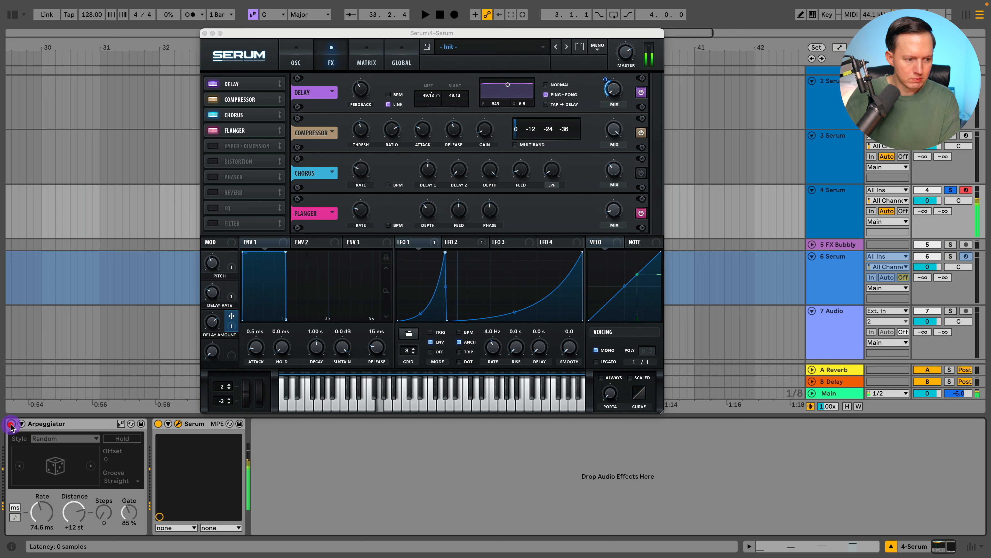
pyautogui.click(350, 215)
pyautogui.moveTo(354, 215); pyautogui.dragTo(374, 188)
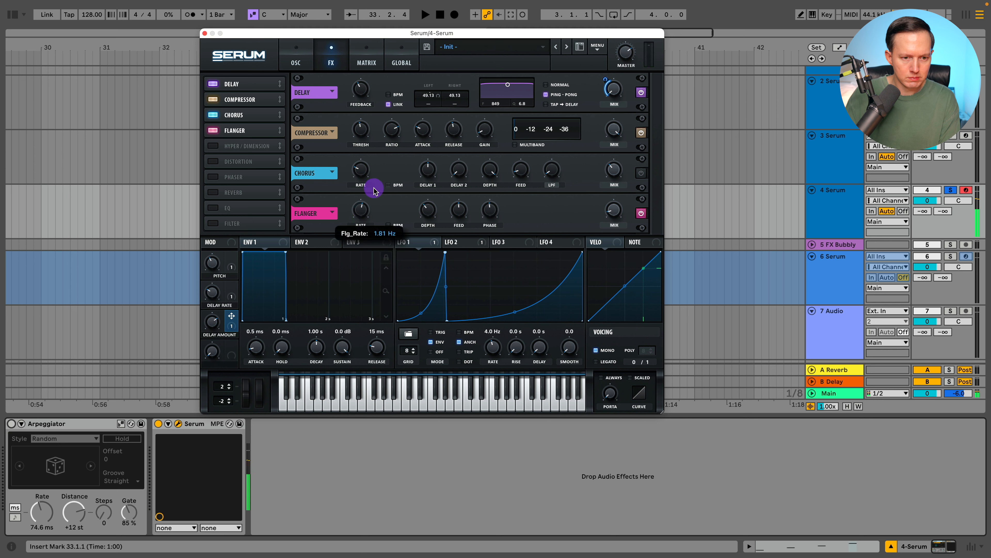
pyautogui.moveTo(617, 207); pyautogui.dragTo(642, 147)
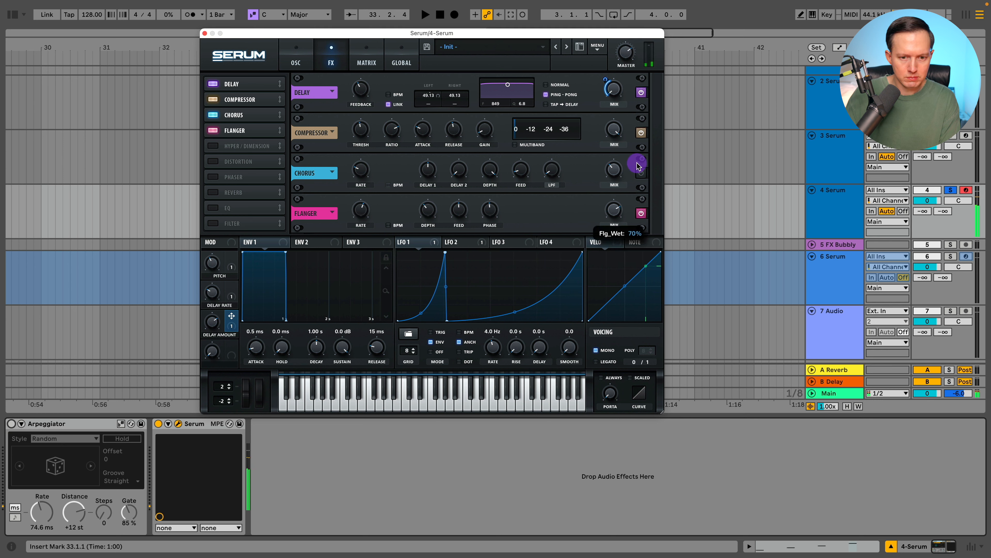
# Try out different depth, feedback and rate settings on the Flanger.
pyautogui.moveTo(430, 214); pyautogui.dragTo(460, 210)
pyautogui.moveTo(459, 210); pyautogui.dragTo(461, 186)
pyautogui.moveTo(353, 206); pyautogui.dragTo(400, 201)
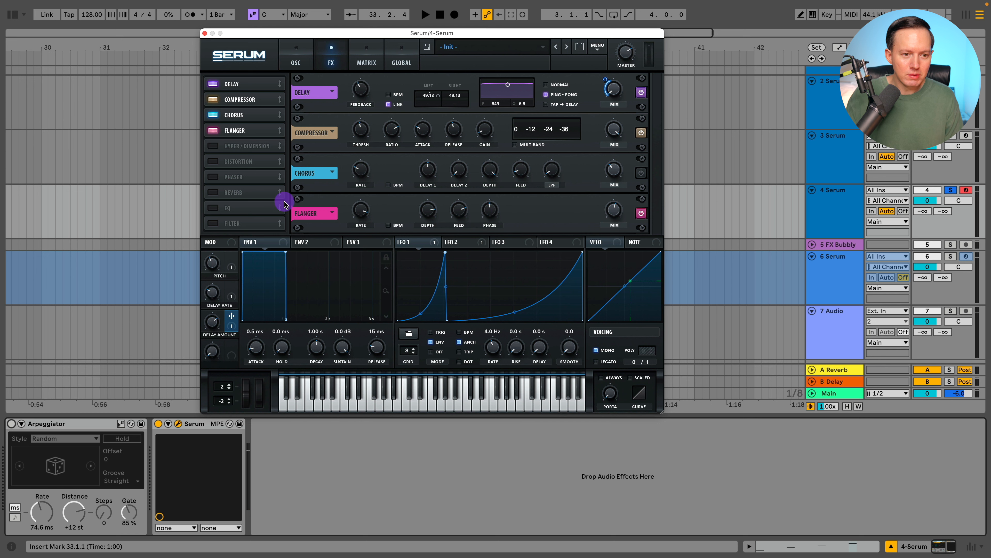
# Switch off the Flanger and the Chorus, and briefly audition the Distortion without keeping it.
pyautogui.click(213, 131)
pyautogui.click(214, 116)
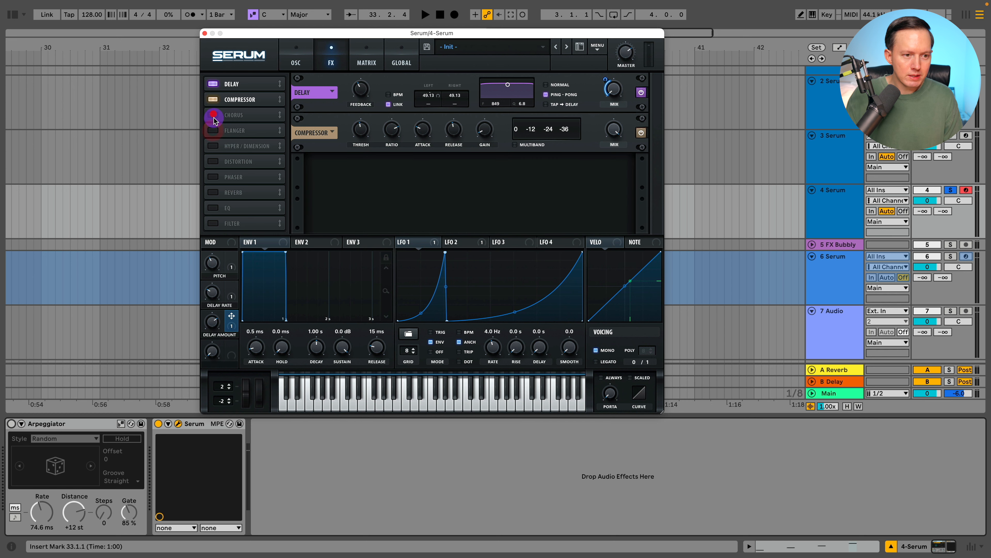
pyautogui.click(212, 162)
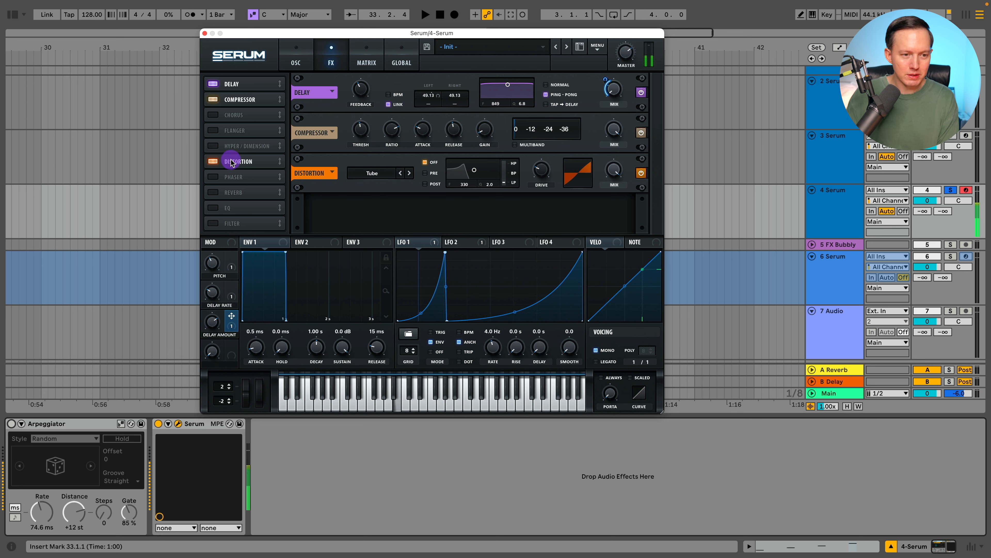
pyautogui.click(213, 161)
# Enable the EQ directly after the Compressor, with a low-cut shape on the low band and a high-cut shape on the high band.
pyautogui.click(218, 210)
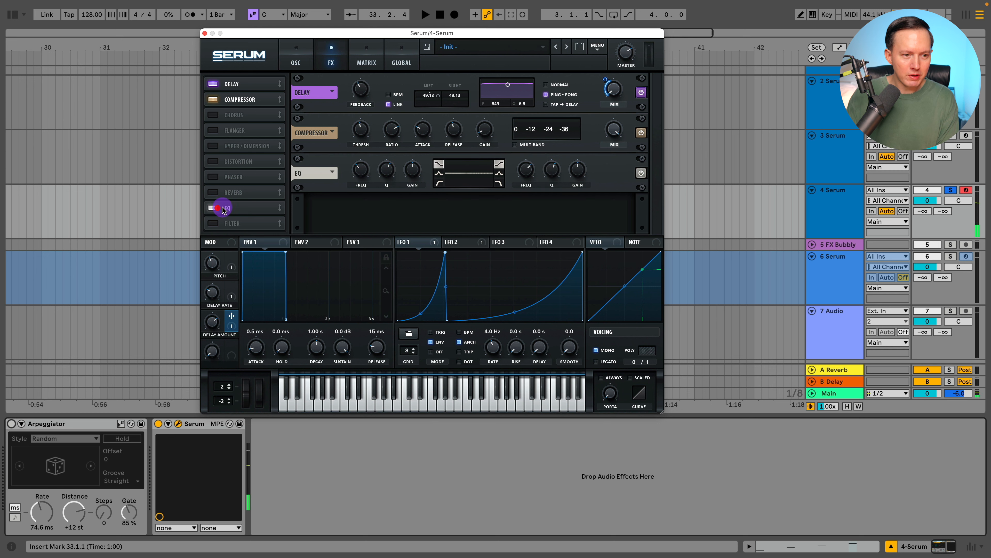
pyautogui.click(440, 165)
pyautogui.click(440, 181)
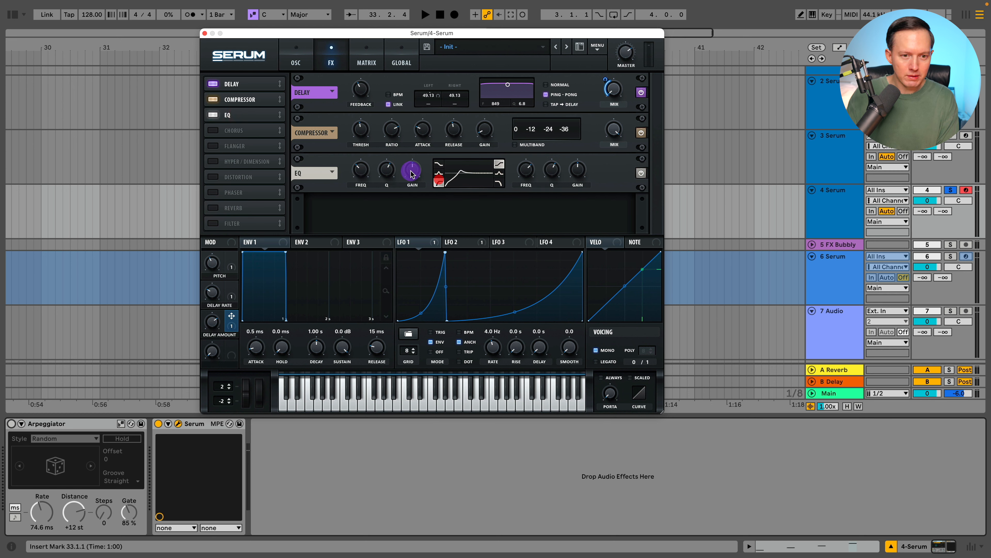
pyautogui.moveTo(377, 182); pyautogui.dragTo(421, 162)
pyautogui.click(499, 182)
# Adjust the EQ's high-band gain and Q, and set the low frequency to about 238 Hz and the high frequency to about 419 Hz.
pyautogui.moveTo(572, 170)
pyautogui.mouseDown()
pyautogui.moveTo(562, 175)
pyautogui.moveTo(571, 179)
pyautogui.mouseUp()
pyautogui.moveTo(555, 172); pyautogui.dragTo(548, 193)
pyautogui.moveTo(526, 168); pyautogui.dragTo(522, 179)
pyautogui.moveTo(354, 172); pyautogui.dragTo(360, 184)
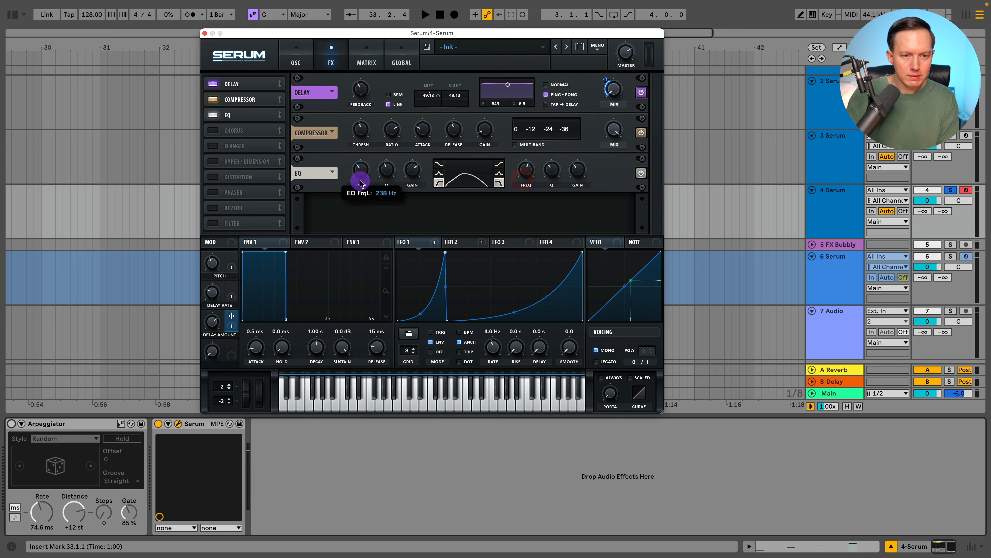
pyautogui.moveTo(526, 169); pyautogui.dragTo(523, 181)
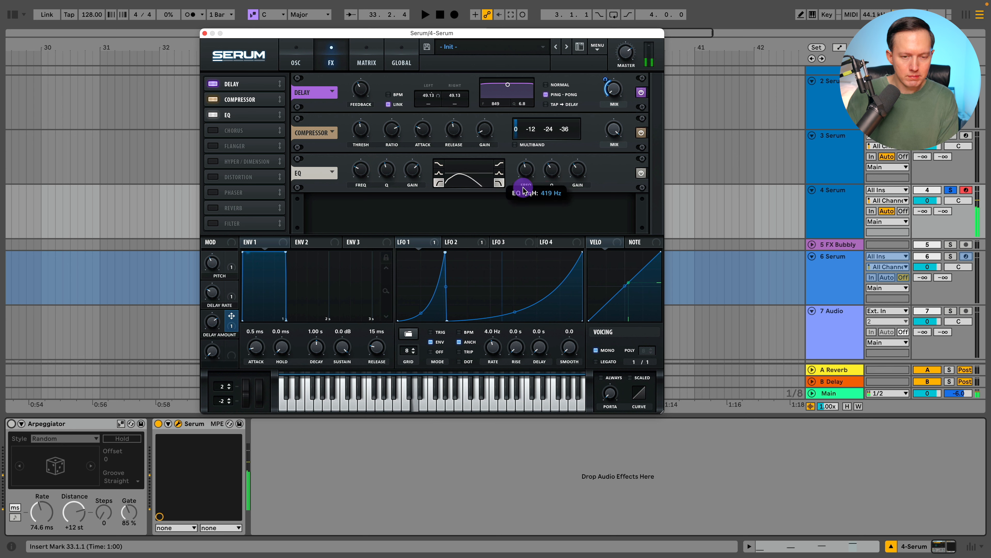
# Audition the sound through the Arpeggiator with its rate set to 83.3 ms, and turn the Arpeggiator off.
pyautogui.click(11, 423)
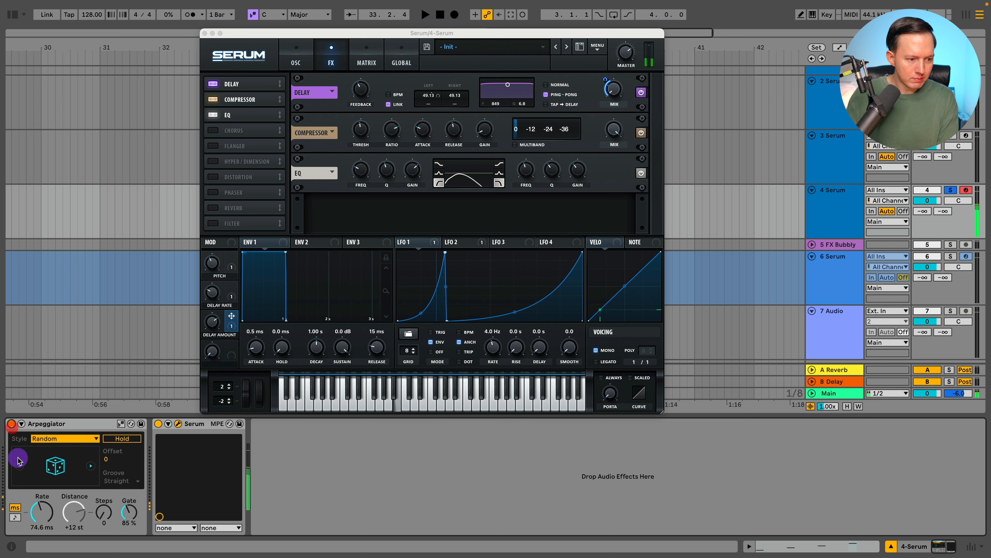
pyautogui.moveTo(41, 512)
pyautogui.mouseDown()
pyautogui.moveTo(41, 495)
pyautogui.moveTo(39, 520)
pyautogui.mouseUp()
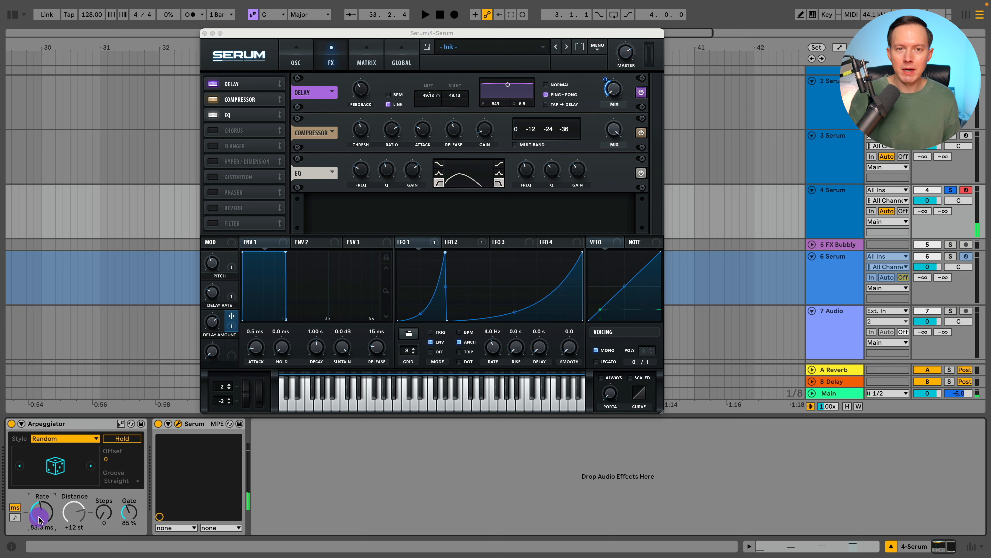
pyautogui.click(12, 423)
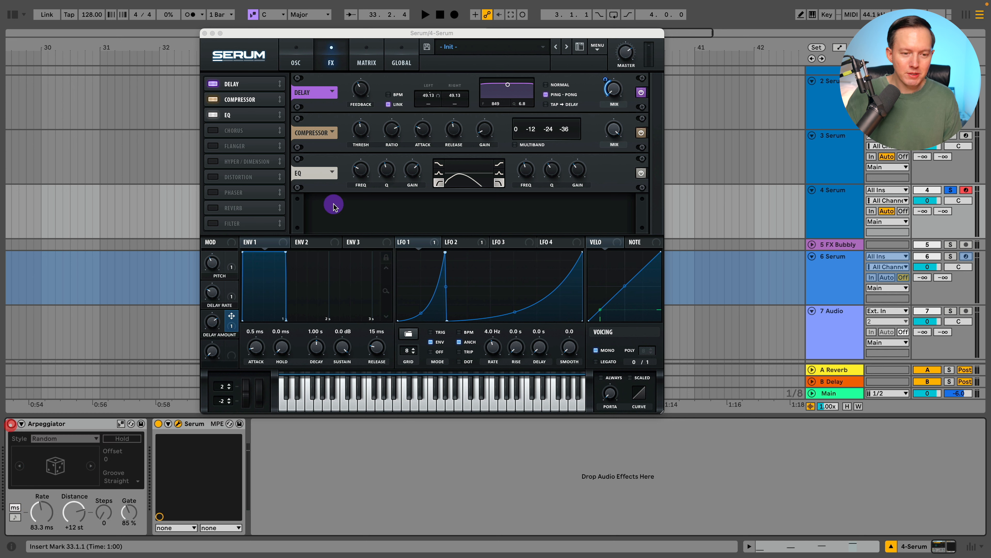
# Assign Macro 4 to the rates of LFO 1 and LFO 2.
pyautogui.click(412, 243)
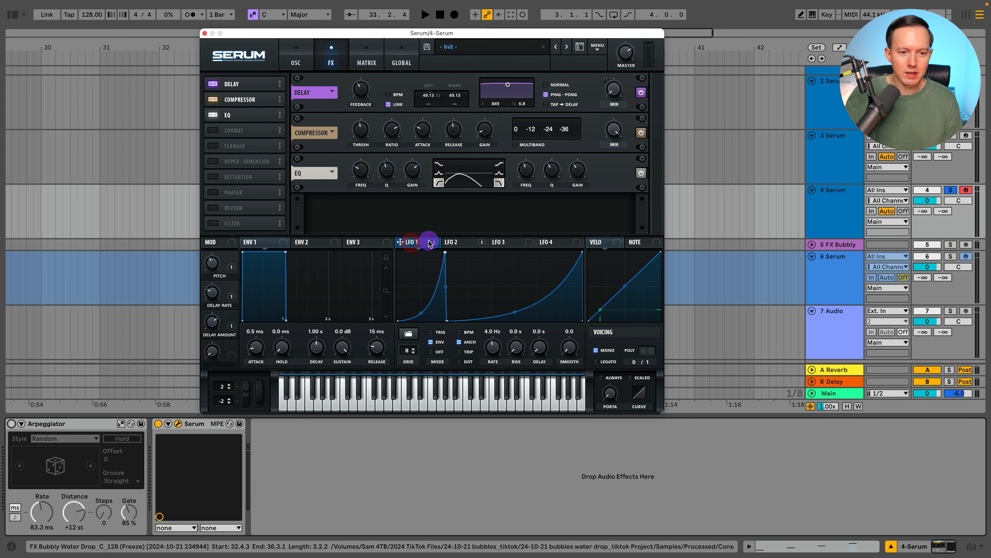
pyautogui.moveTo(447, 321)
pyautogui.mouseDown()
pyautogui.moveTo(469, 328)
pyautogui.moveTo(448, 325)
pyautogui.mouseUp()
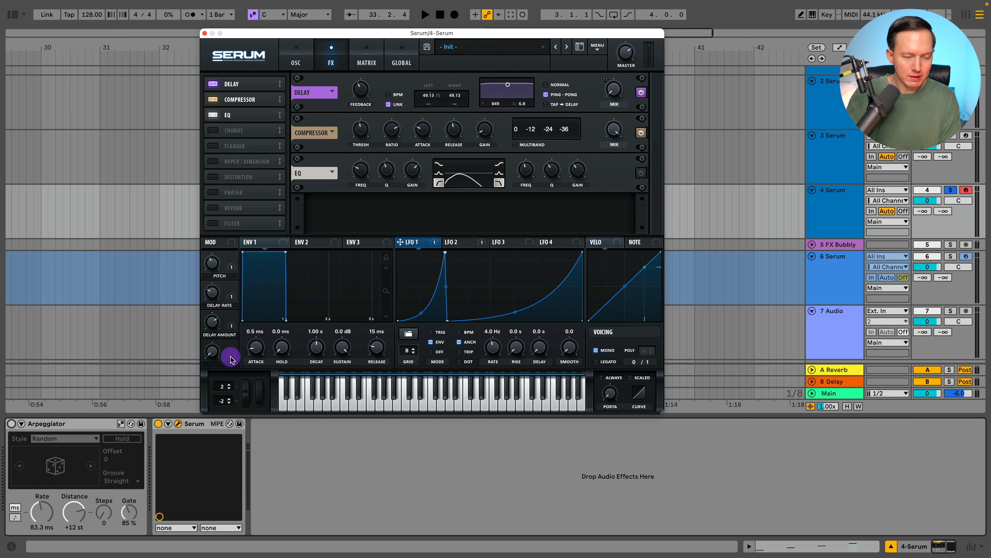
pyautogui.moveTo(231, 359); pyautogui.dragTo(491, 341)
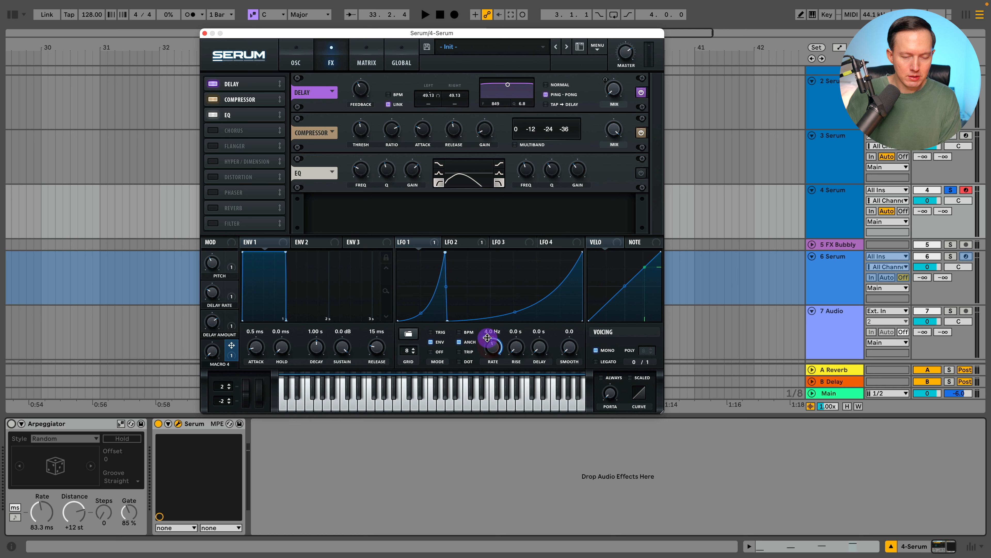
pyautogui.click(467, 242)
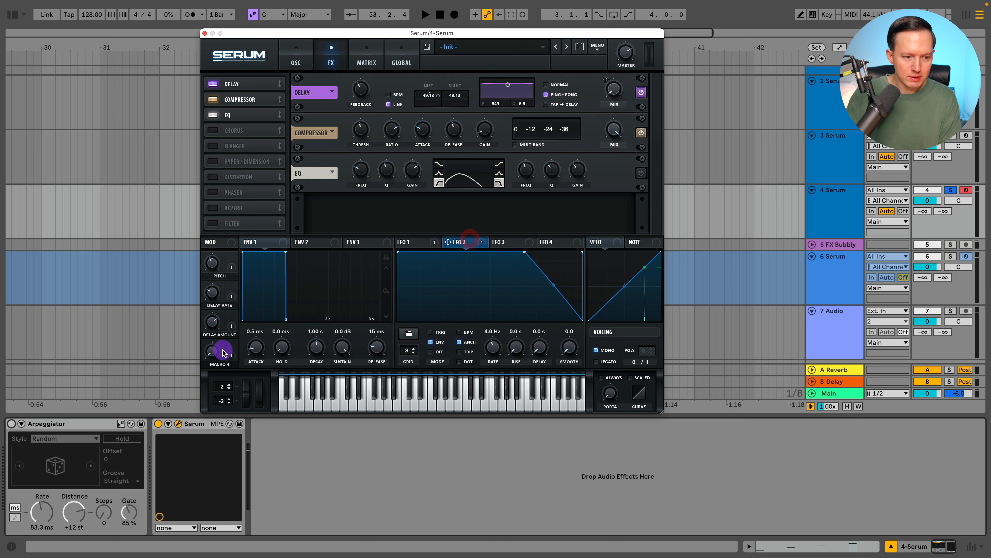
pyautogui.moveTo(223, 353); pyautogui.dragTo(456, 348)
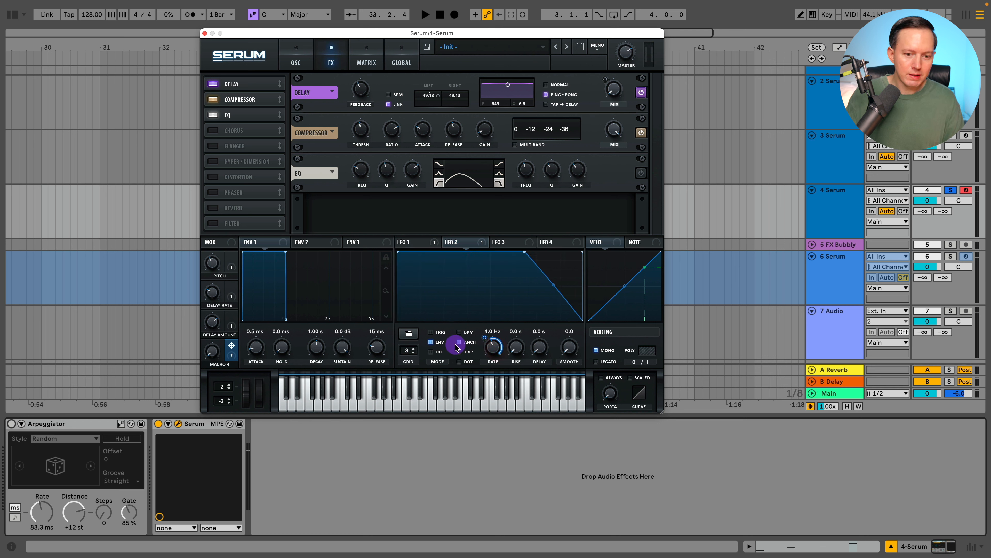
# Check the Macro 4 assignments on both LFO rates and reduce the modulation amount on LFO 2's rate.
pyautogui.click(407, 242)
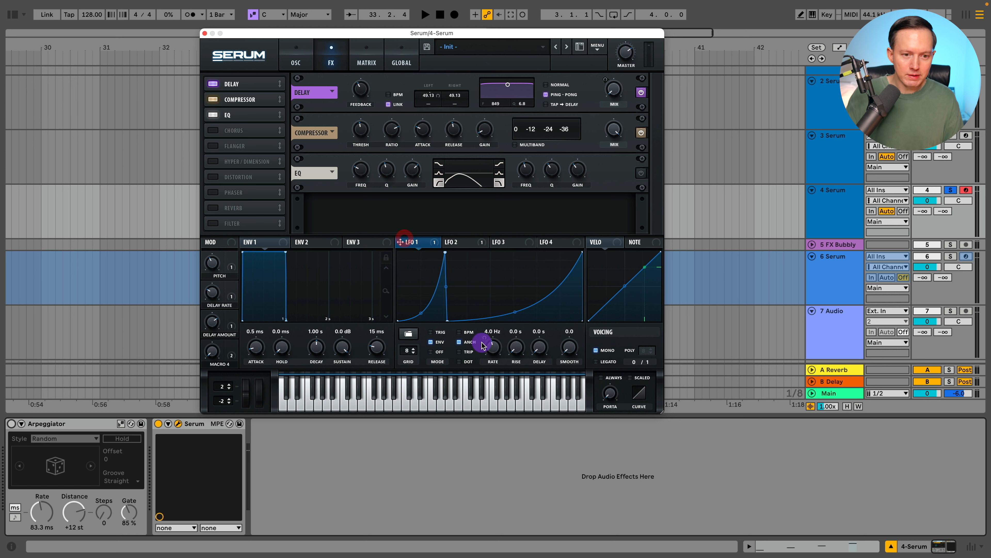
pyautogui.click(461, 245)
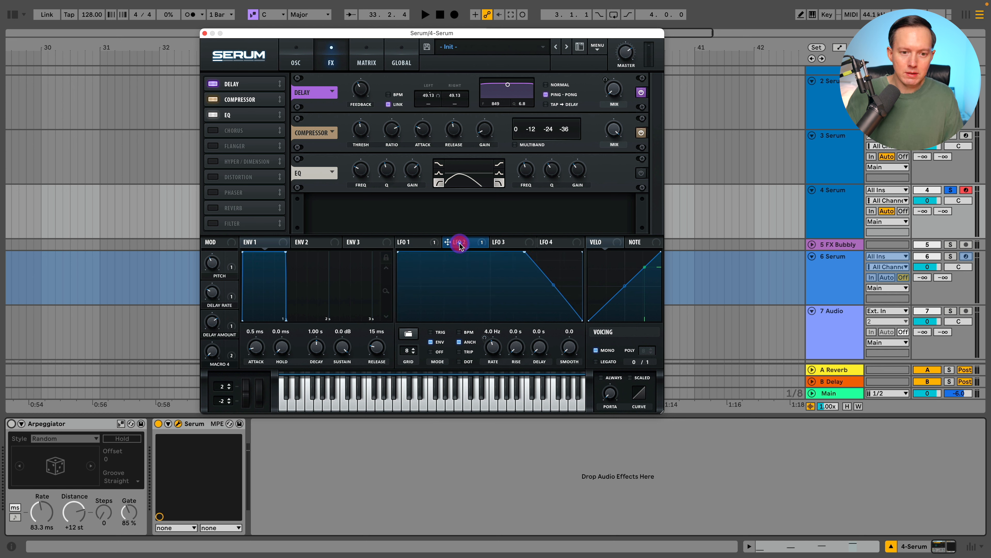
pyautogui.moveTo(233, 358); pyautogui.dragTo(451, 341)
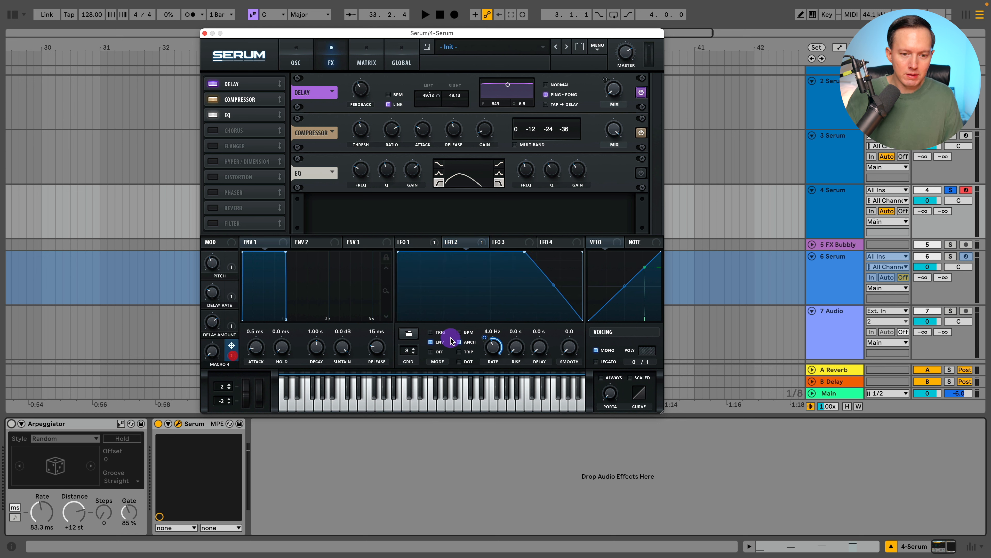
pyautogui.moveTo(214, 349); pyautogui.dragTo(474, 374)
# Sweep Macro 4 up and down while readjusting its modulation amounts on the LFO 1 and LFO 2 rates.
pyautogui.click(421, 242)
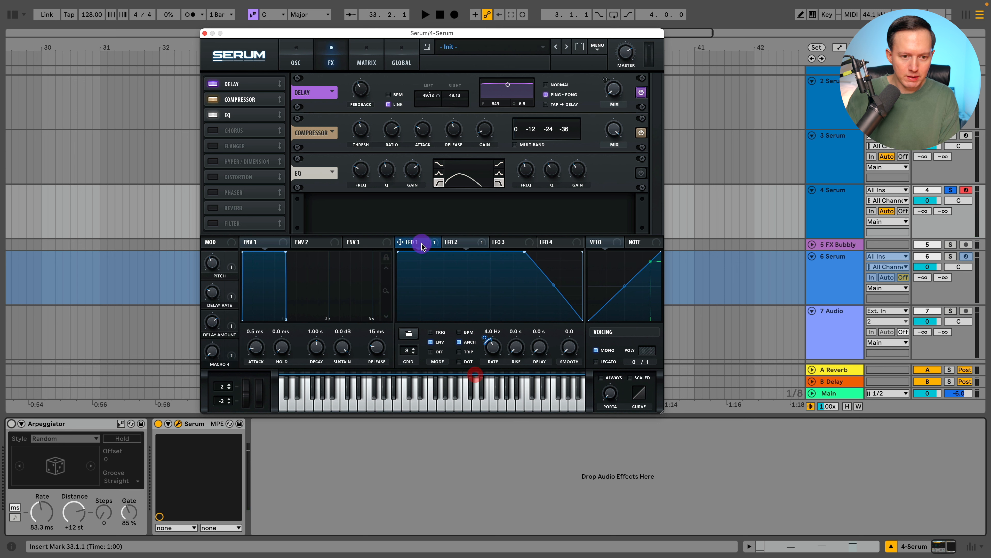
pyautogui.moveTo(221, 359); pyautogui.dragTo(231, 287)
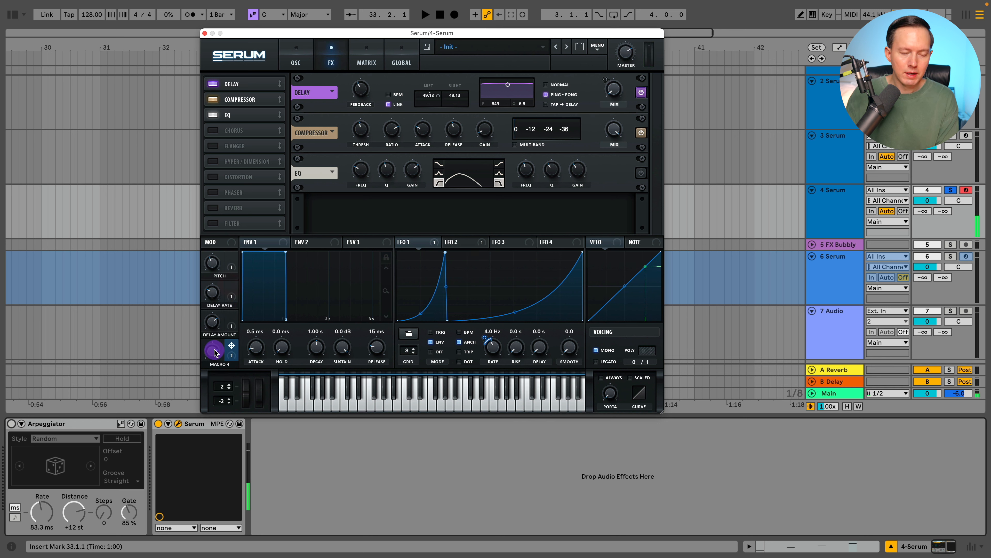
pyautogui.moveTo(213, 352); pyautogui.dragTo(234, 485)
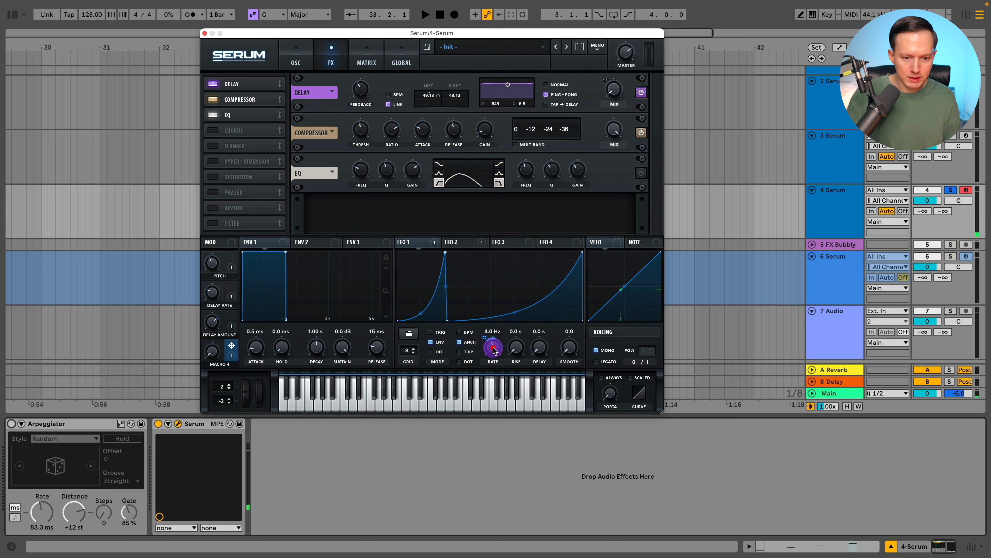
pyautogui.click(454, 242)
pyautogui.moveTo(215, 377); pyautogui.dragTo(494, 348)
pyautogui.moveTo(212, 349); pyautogui.dragTo(228, 317)
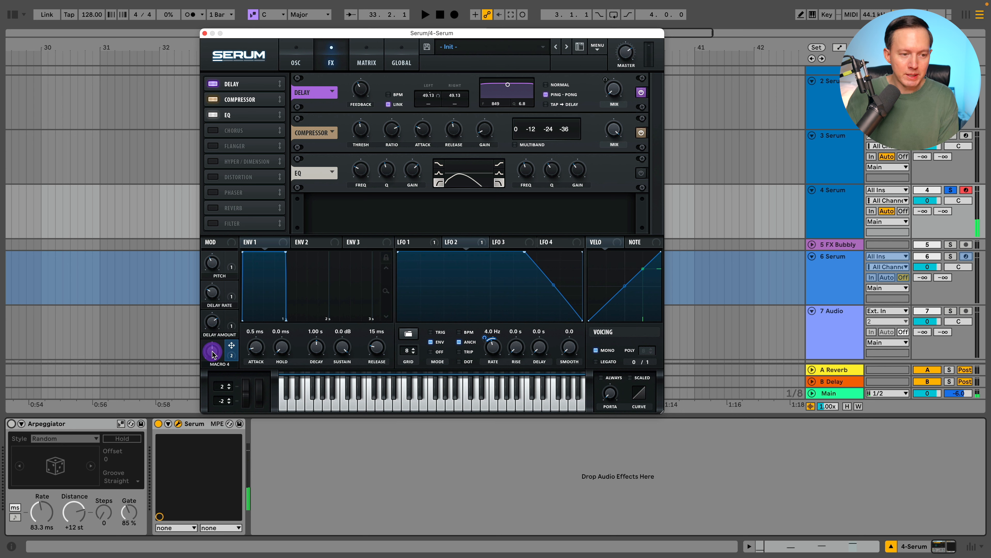
pyautogui.moveTo(213, 354); pyautogui.dragTo(228, 431)
# Audition the macro-controlled sound through the Arpeggiator, set its rate to 69.4 ms and turn it off.
pyautogui.click(11, 423)
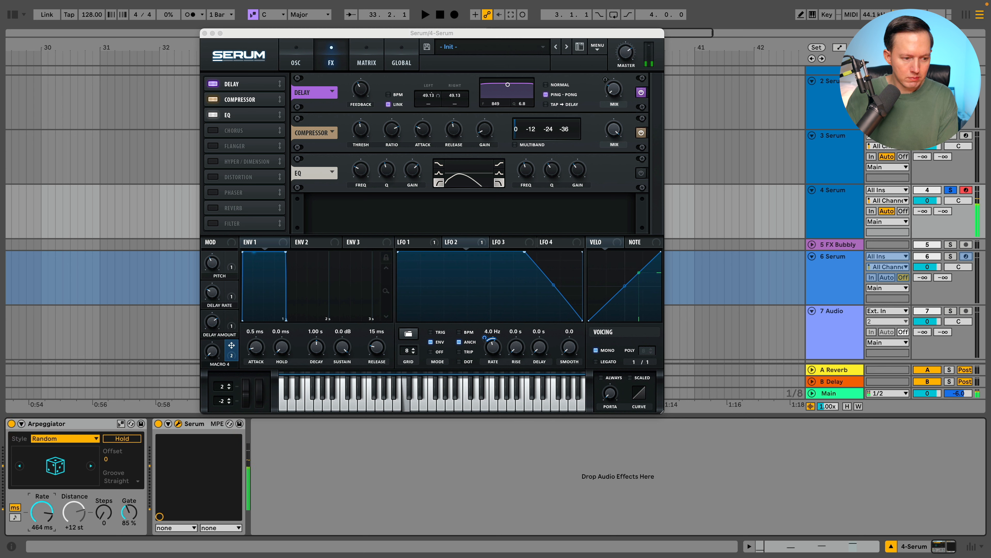
pyautogui.moveTo(41, 512)
pyautogui.mouseDown()
pyautogui.moveTo(42, 525)
pyautogui.moveTo(42, 517)
pyautogui.mouseUp()
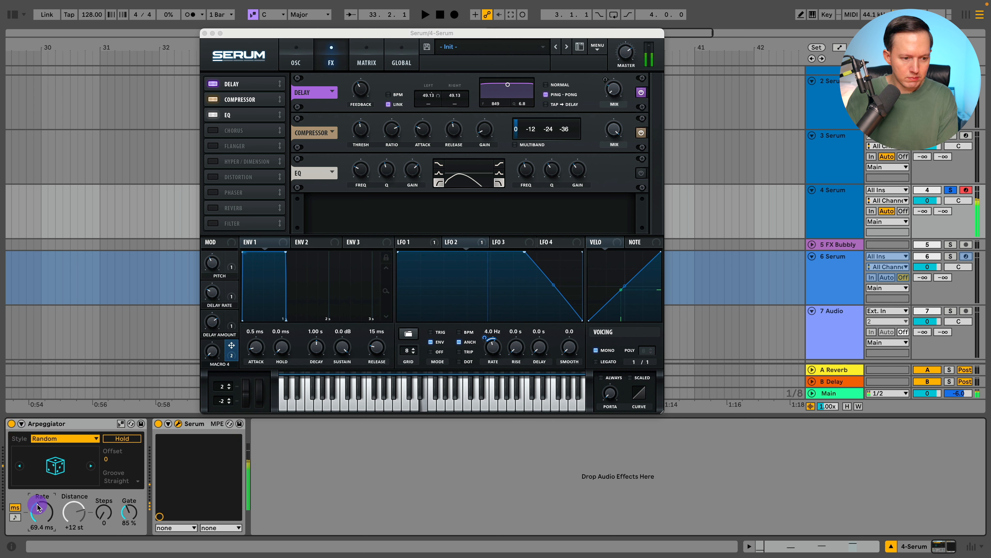
pyautogui.click(11, 423)
# Rename Macro 4 as SPEED and try it out at about 63%.
pyautogui.click(215, 353)
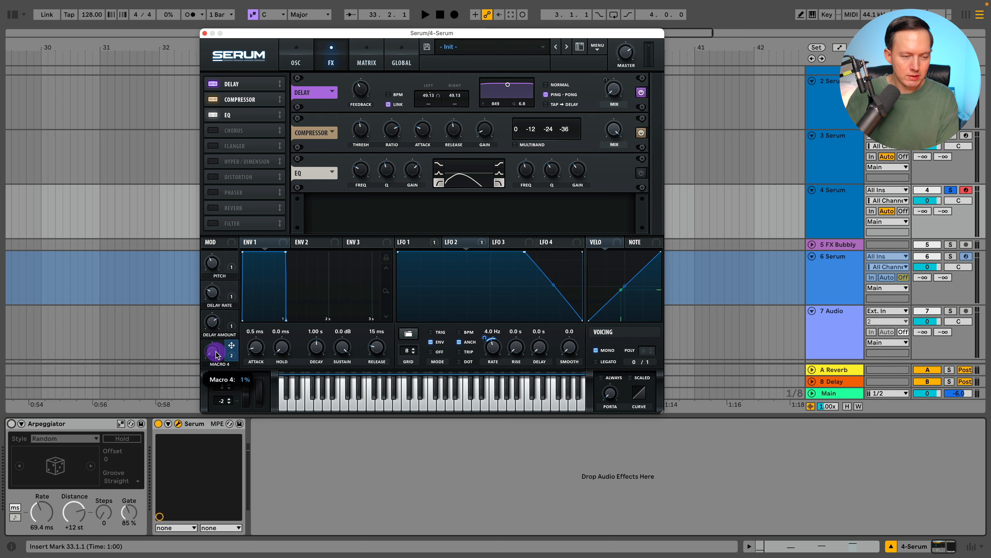
pyautogui.doubleClick(212, 363)
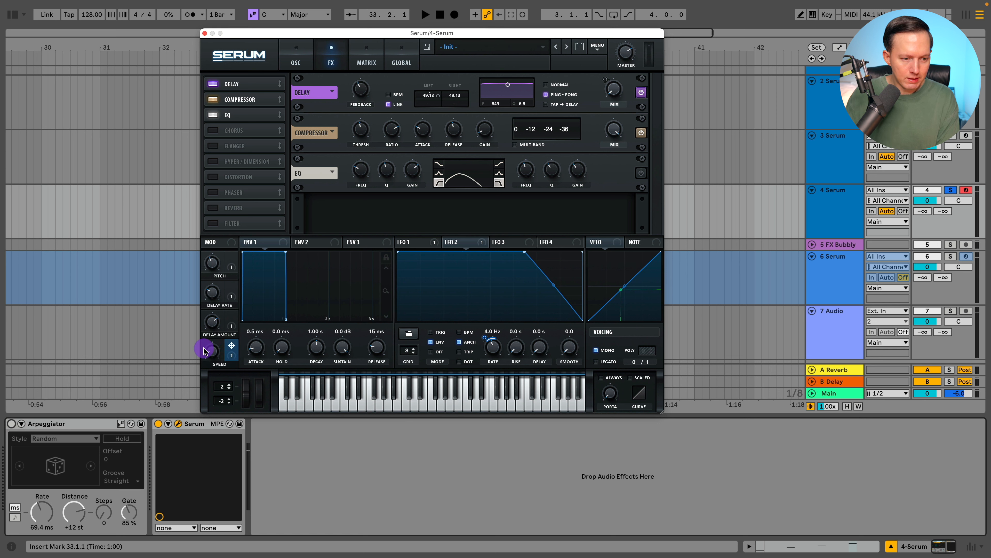
pyautogui.moveTo(204, 351); pyautogui.dragTo(219, 371)
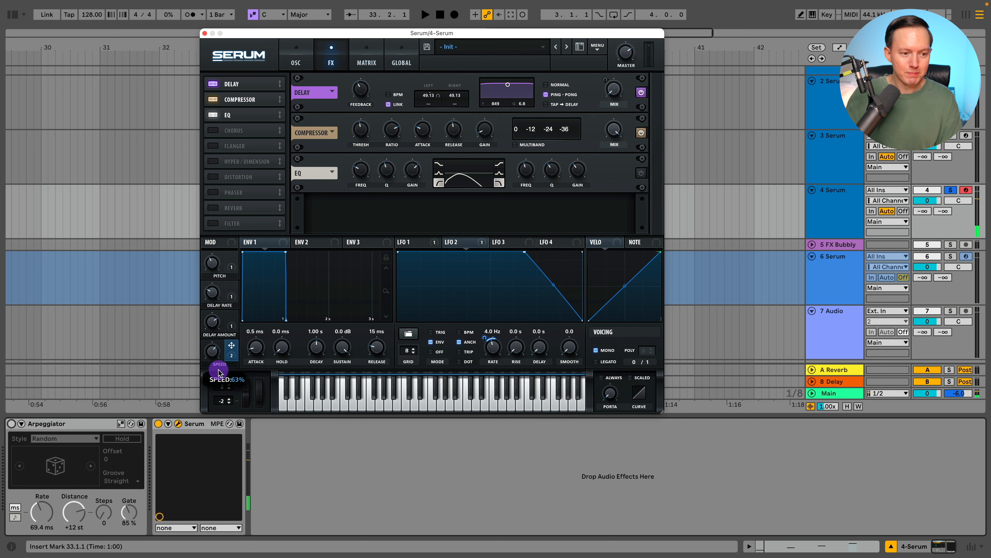